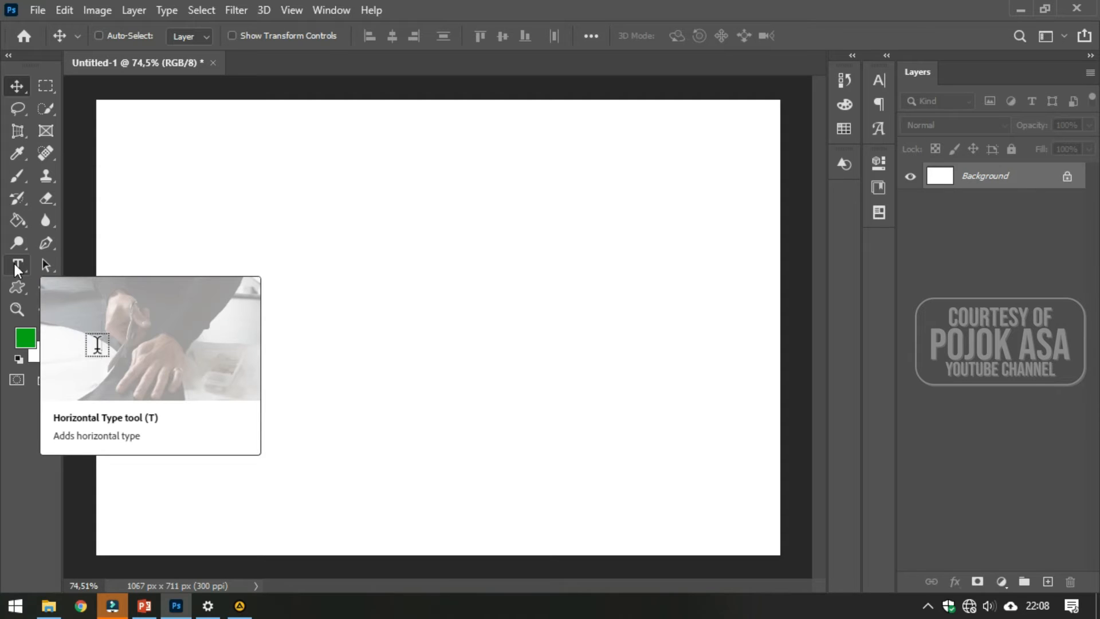
# Step: Add a horizontal point text reading "LATIHAN TEKS" in the upper part of the canvas
pyautogui.click(15, 263)
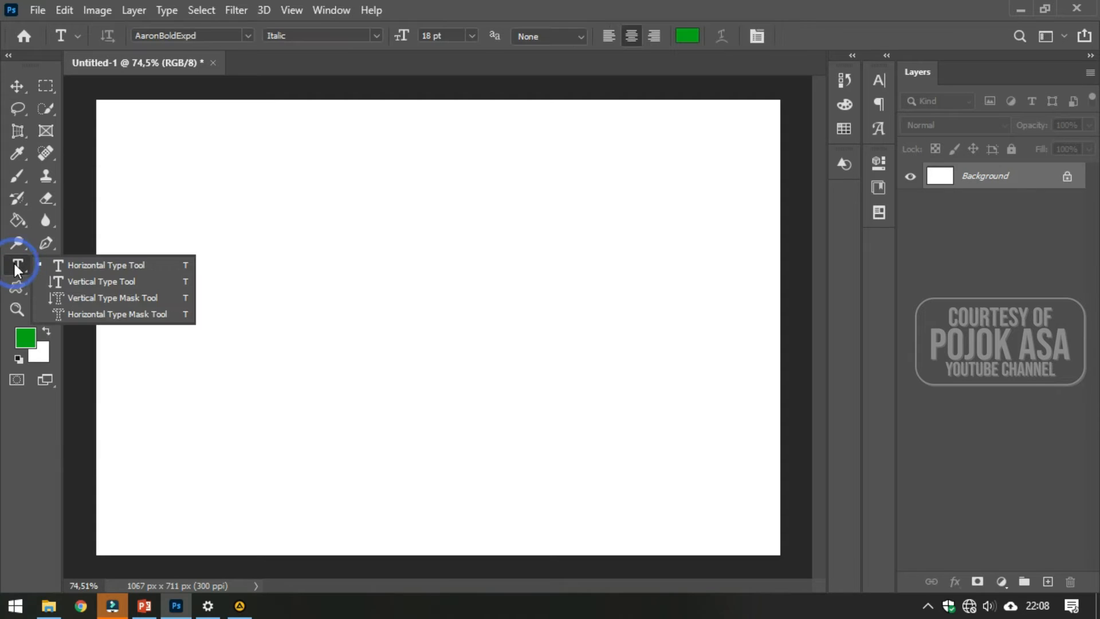
pyautogui.click(94, 266)
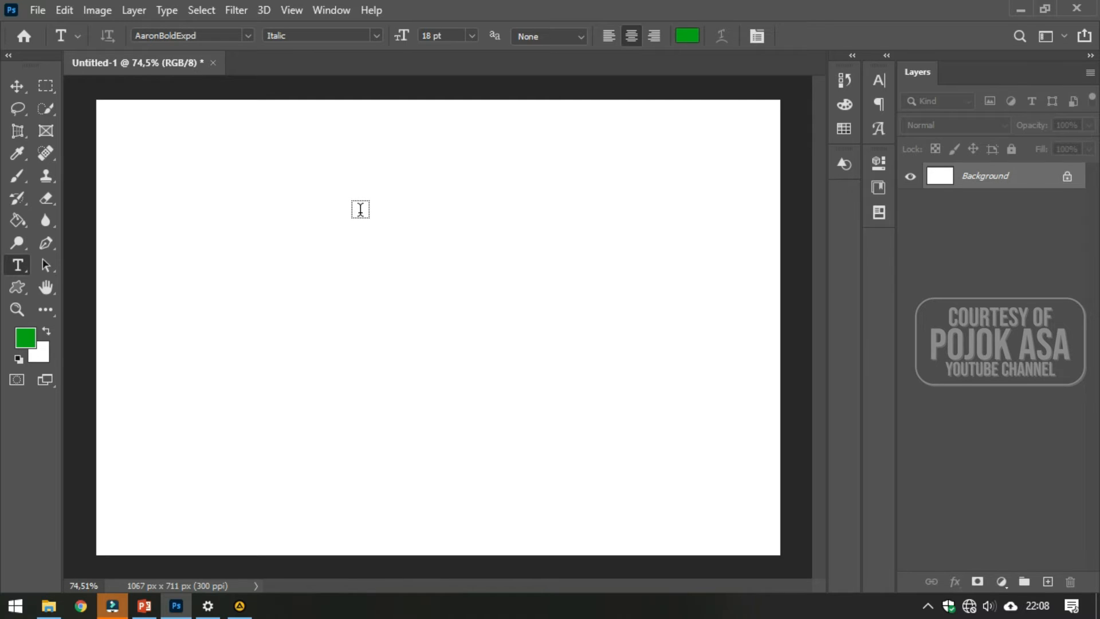
pyautogui.click(344, 216)
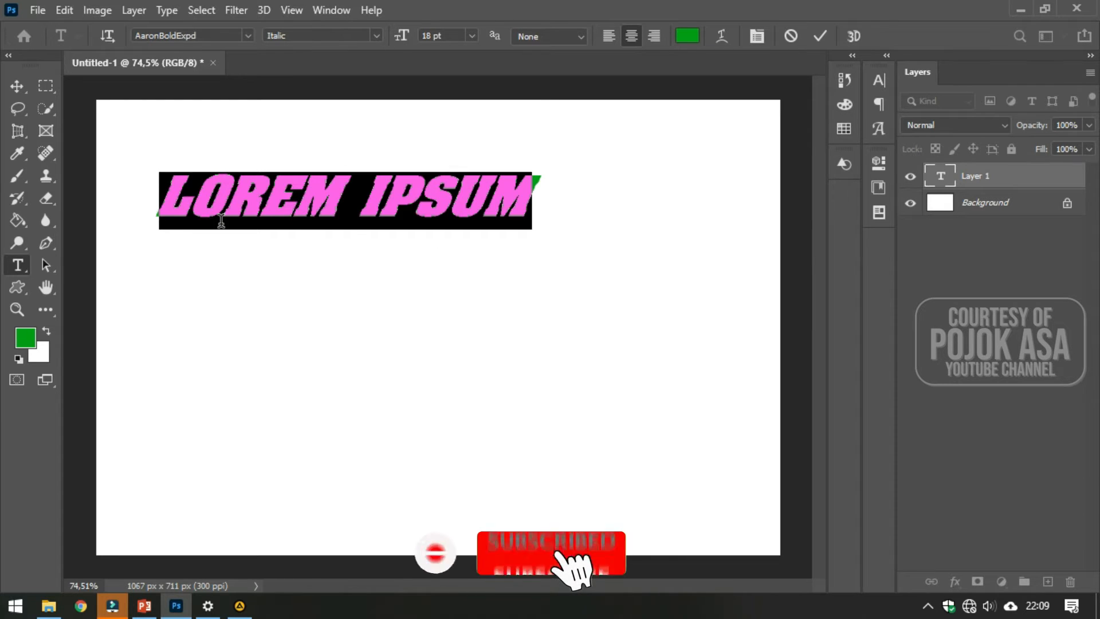
pyautogui.write('LATIHAN TEKS')
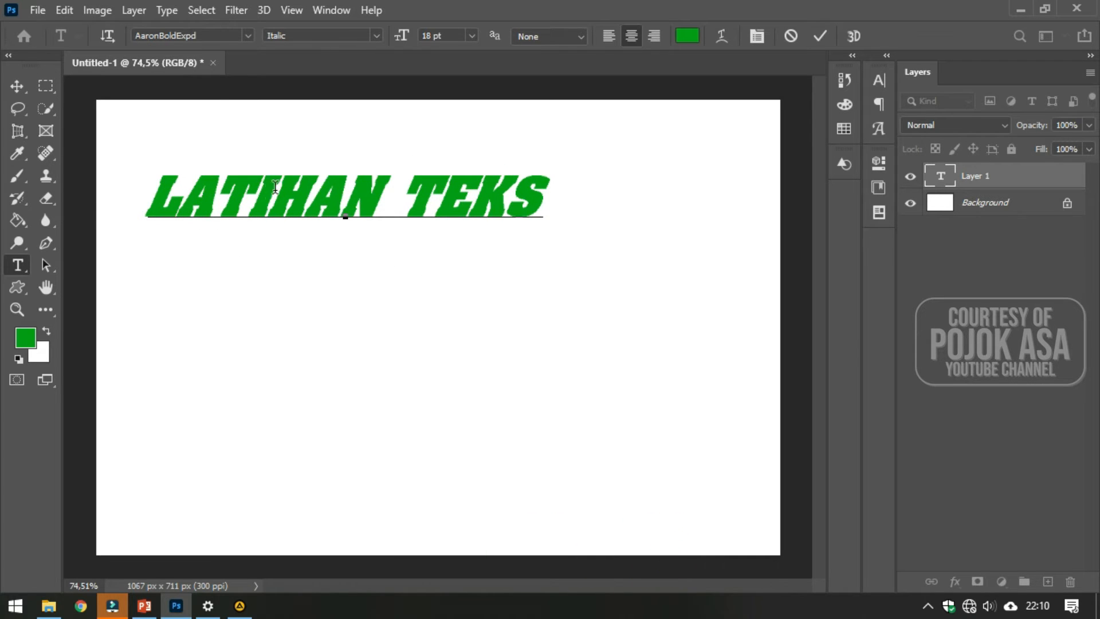
# Step: Select all of the LATIHAN TEKS text, switch it to vertical orientation and return it to horizontal
pyautogui.click(321, 199)
pyautogui.click(342, 210)
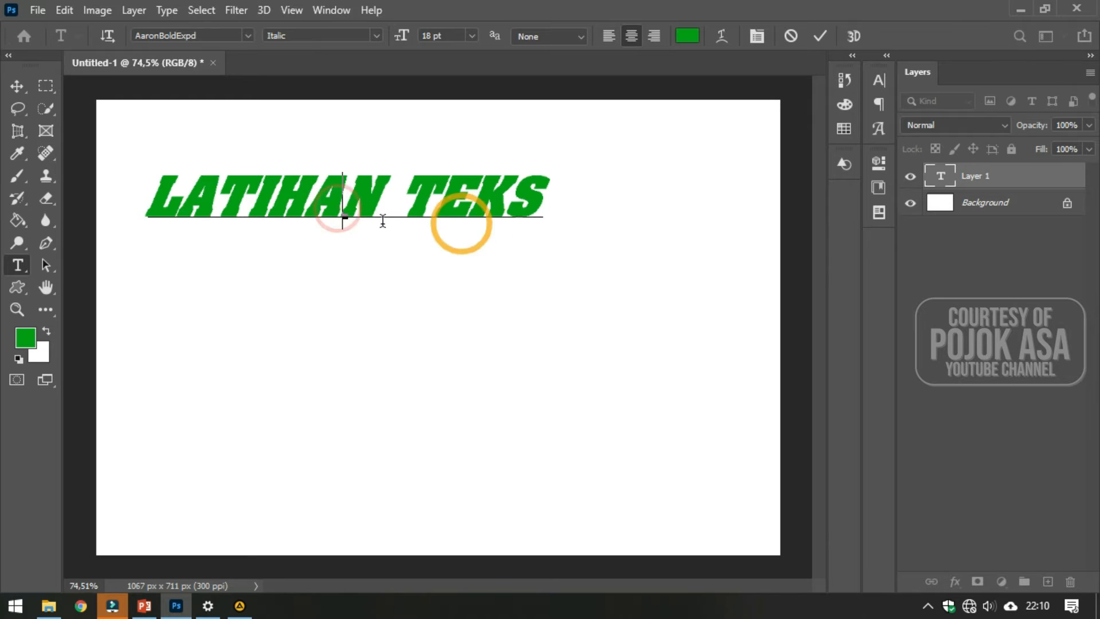
pyautogui.click(367, 199)
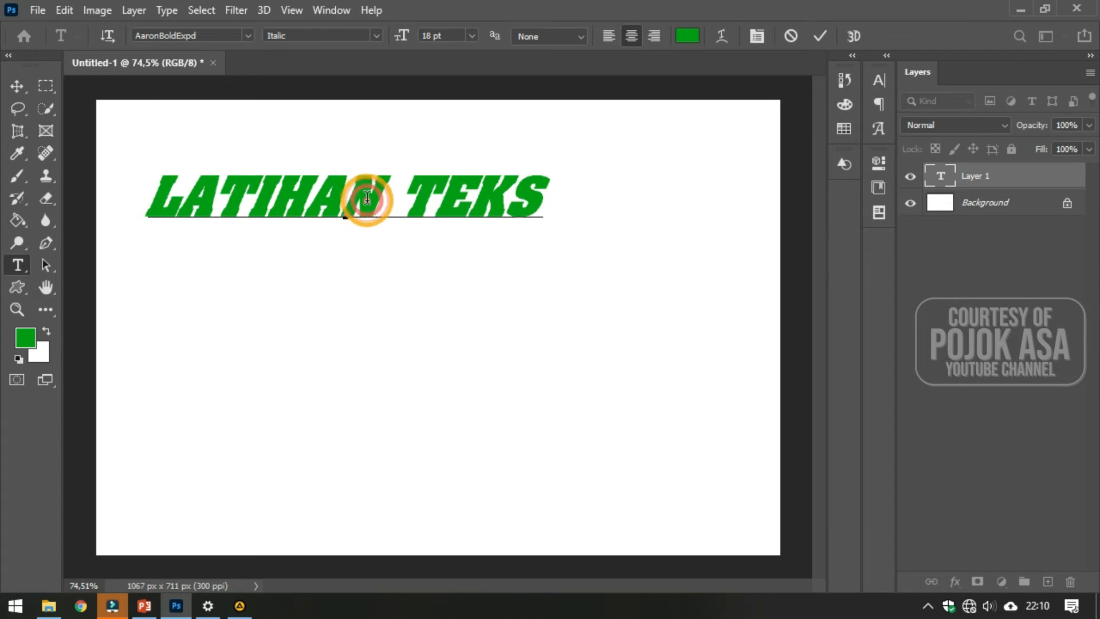
pyautogui.press('ctrl')
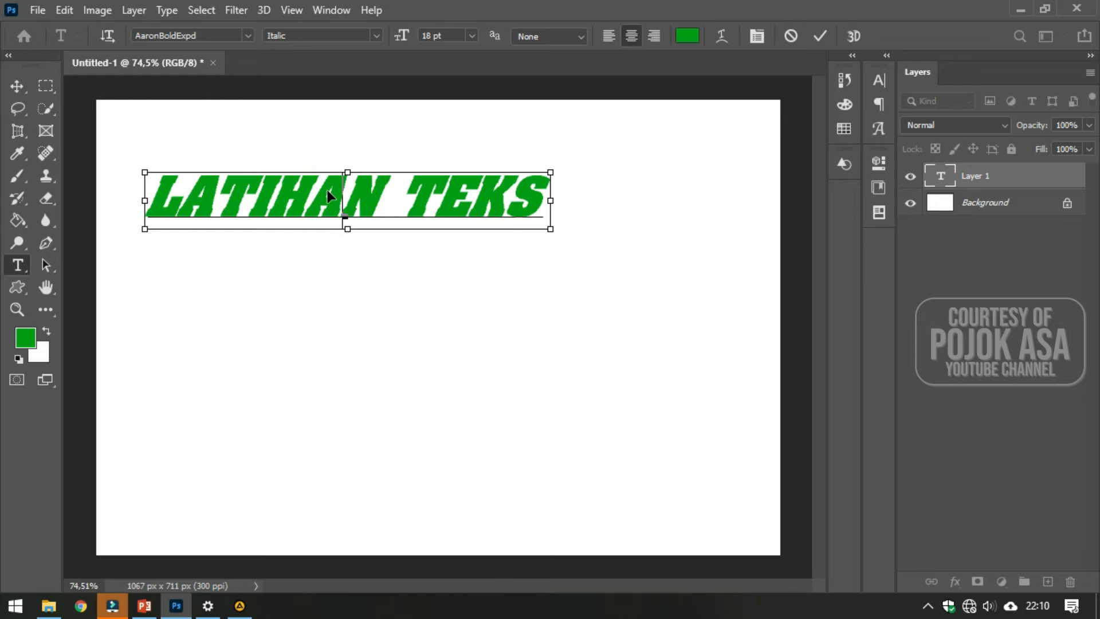
pyautogui.hotkey('ctrl', 'a')
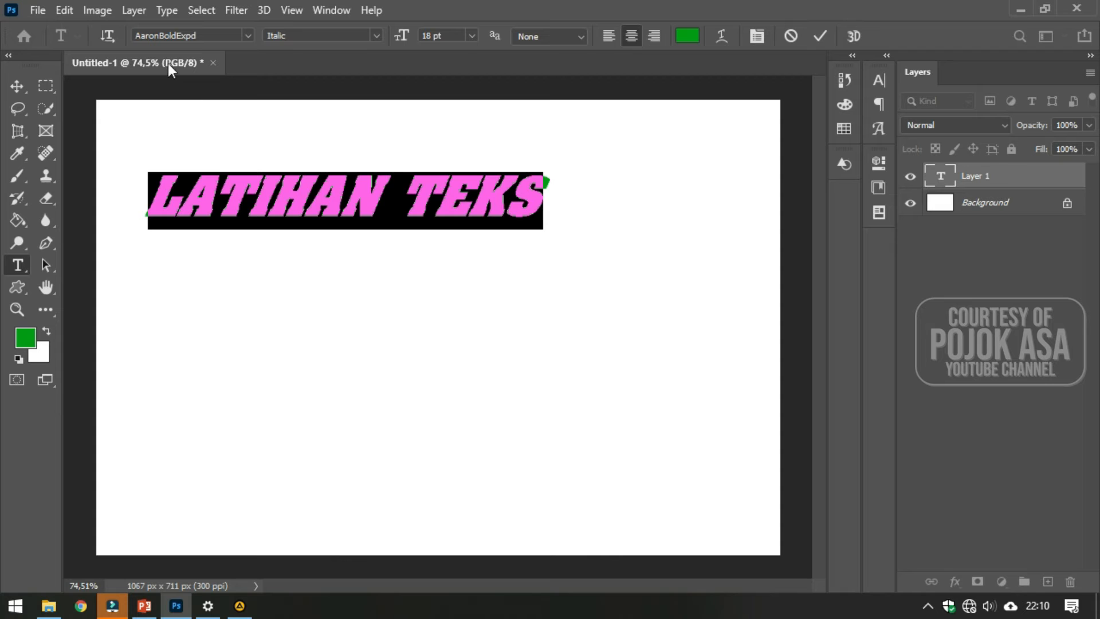
pyautogui.click(108, 37)
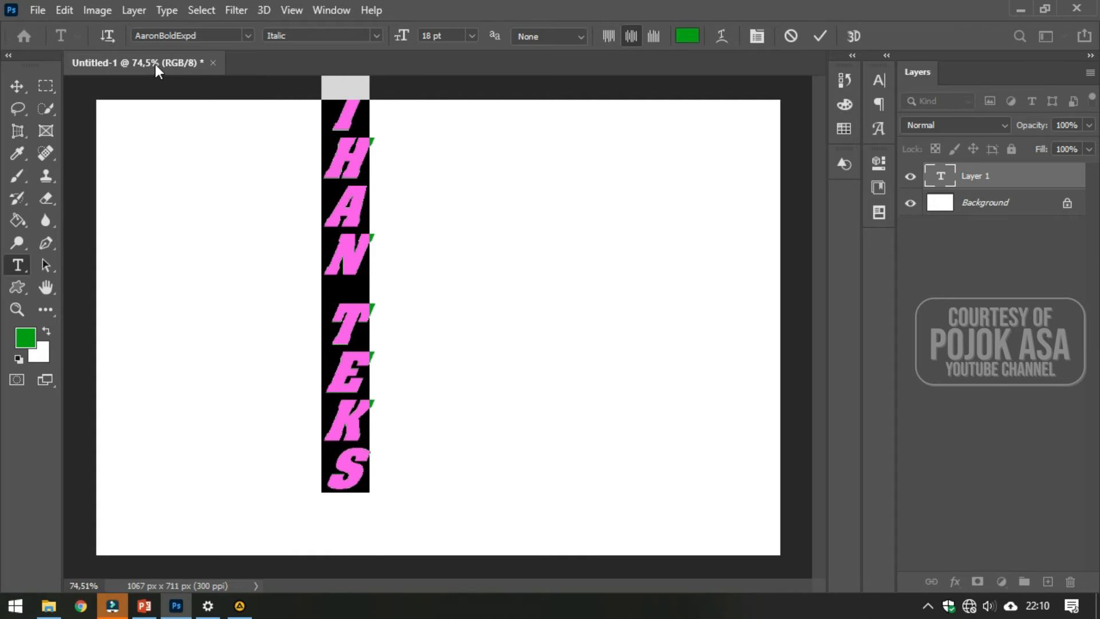
pyautogui.click(107, 36)
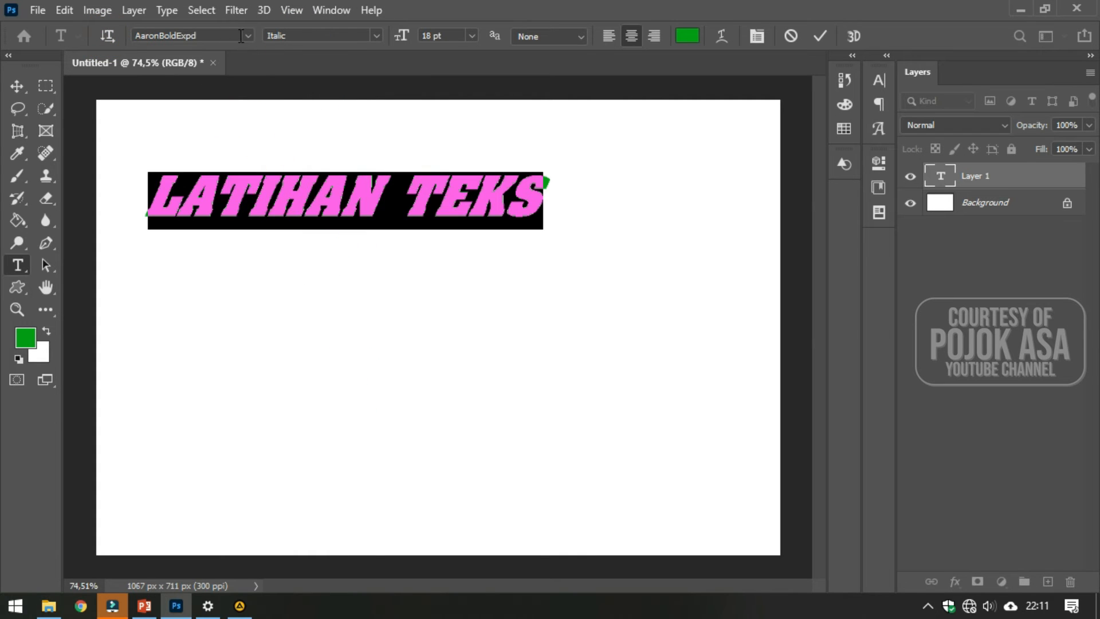
# Step: Preview the available fonts on the selected text, choose AaronBoldExpd, and examine its font styles
pyautogui.click(249, 36)
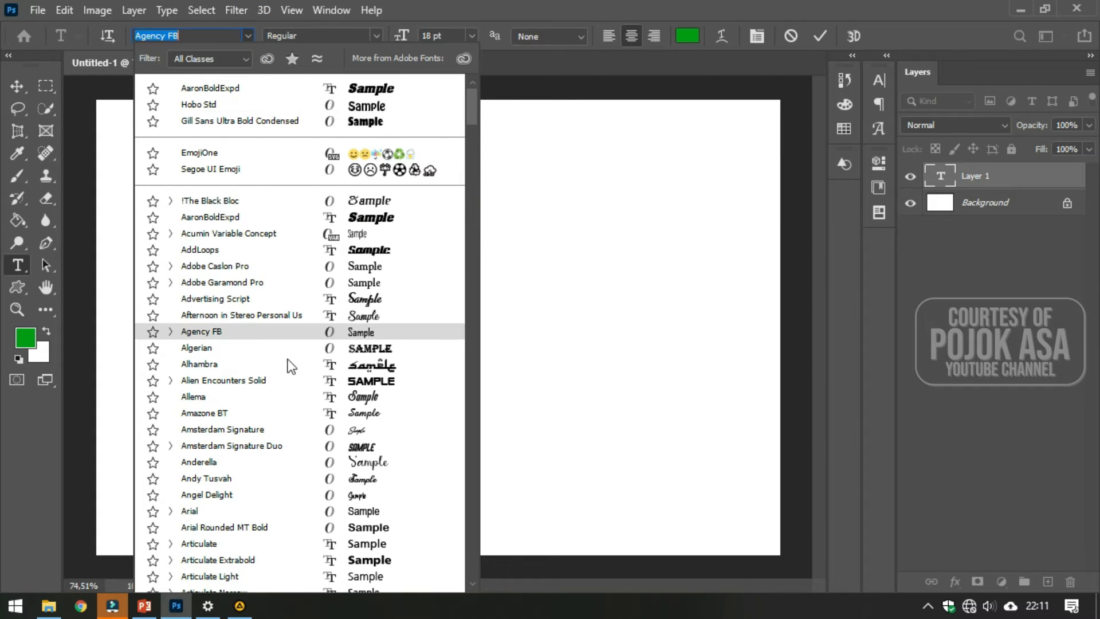
pyautogui.click(610, 10)
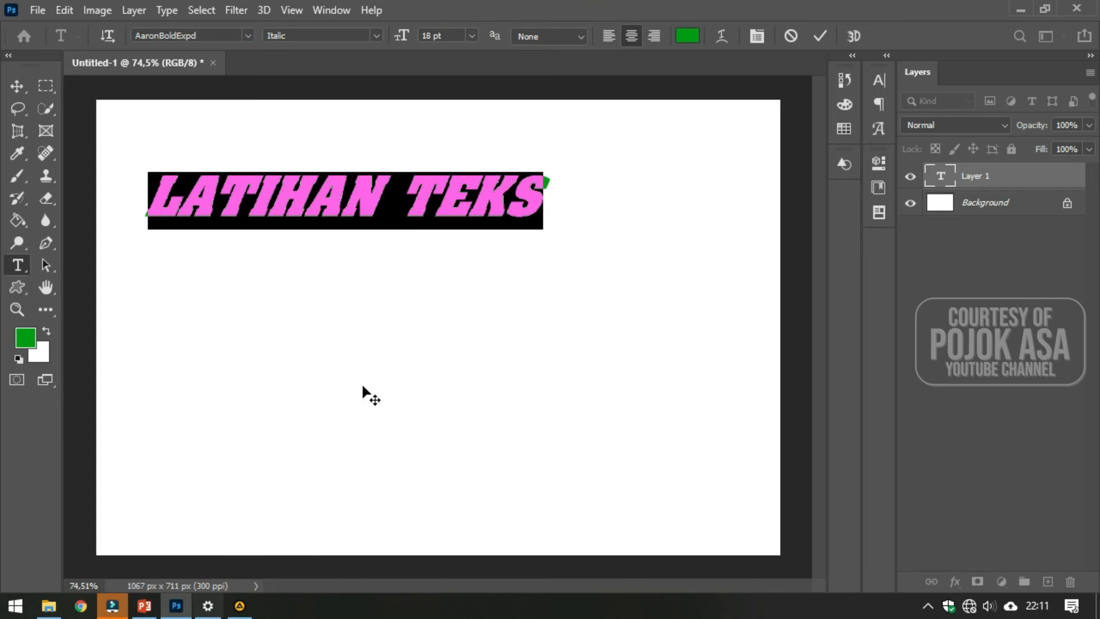
pyautogui.scroll(-3, 344, 281)
pyautogui.scroll(4, 165, 207)
pyautogui.scroll(-2, 343, 298)
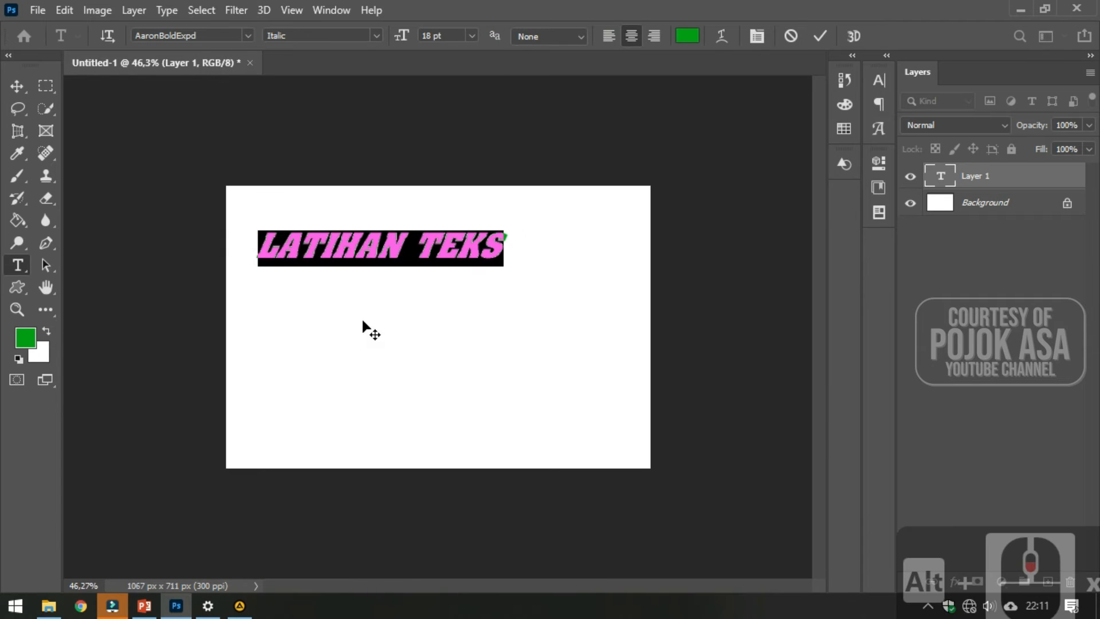
pyautogui.scroll(4, 120, 228)
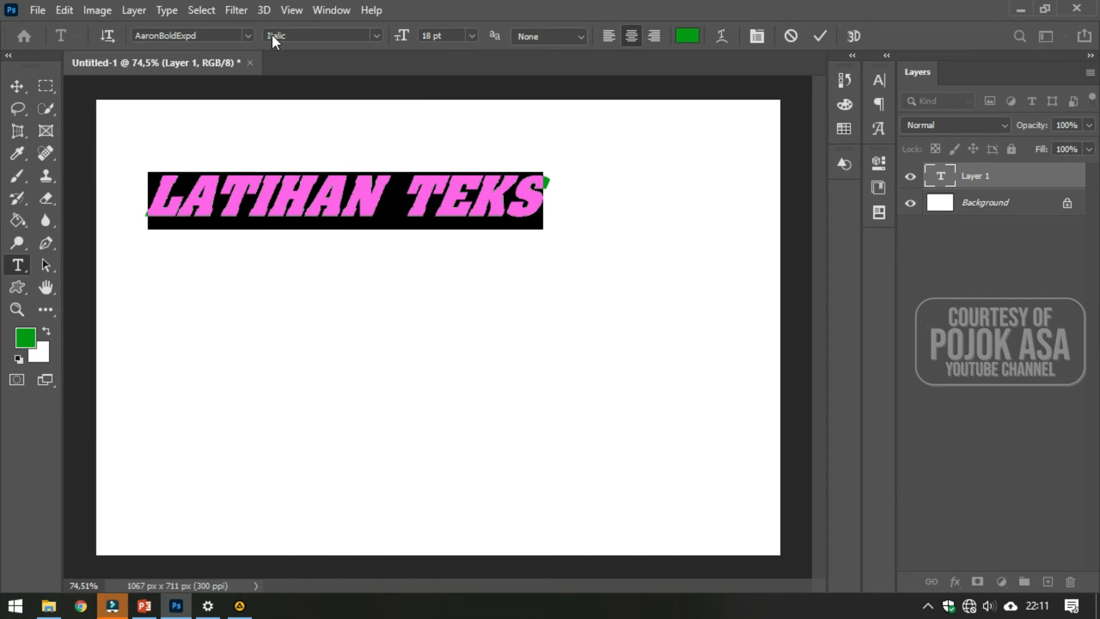
pyautogui.click(248, 36)
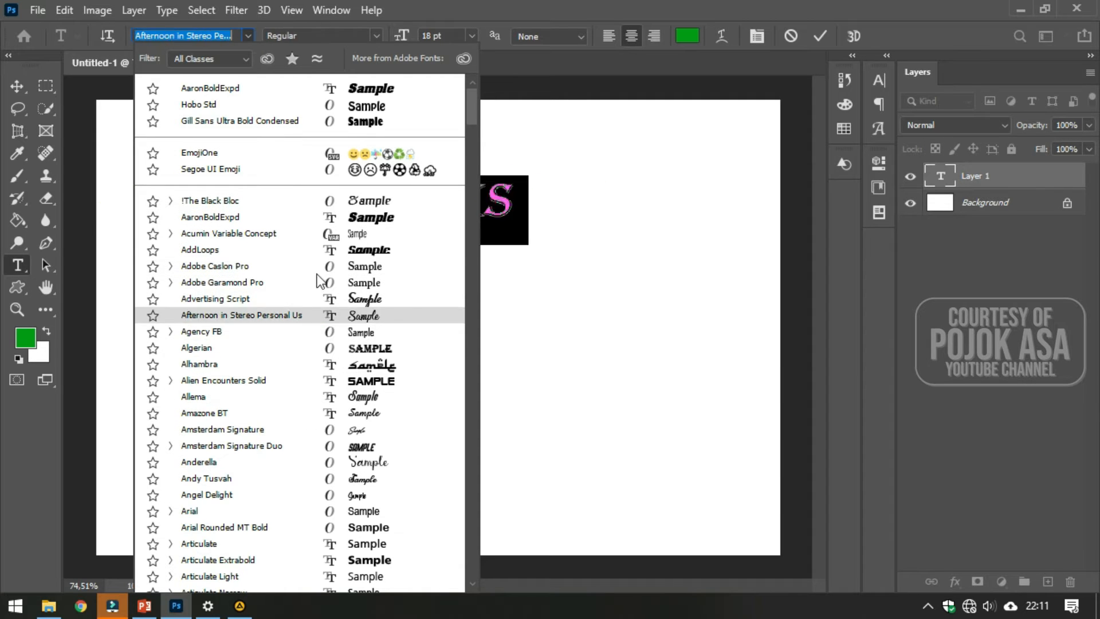
pyautogui.click(302, 218)
pyautogui.click(265, 40)
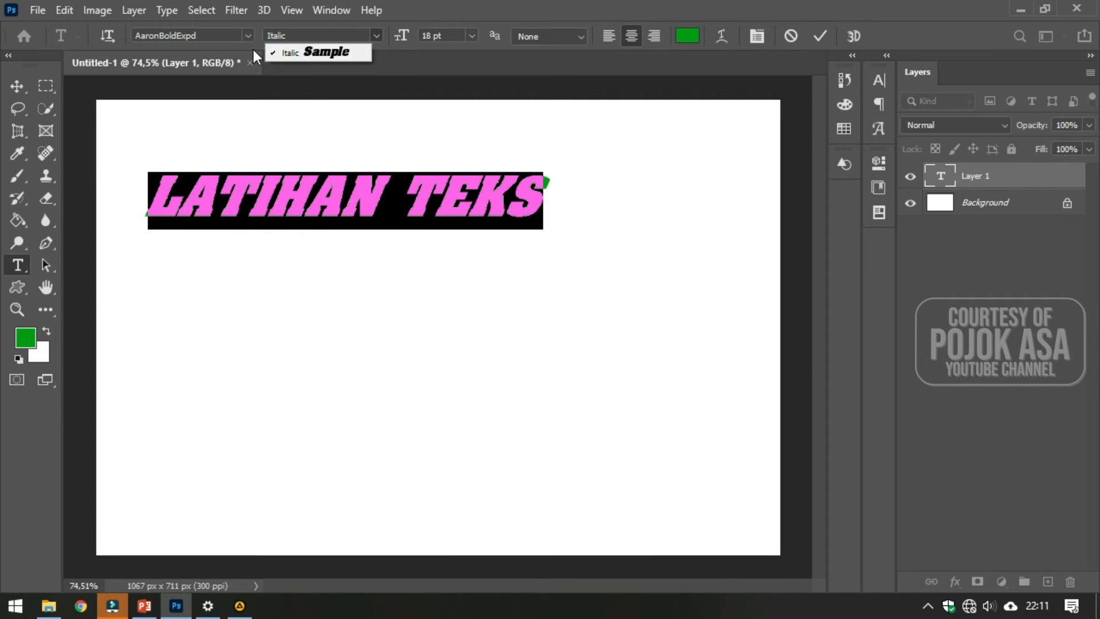
pyautogui.click(366, 48)
pyautogui.click(275, 38)
pyautogui.click(410, 12)
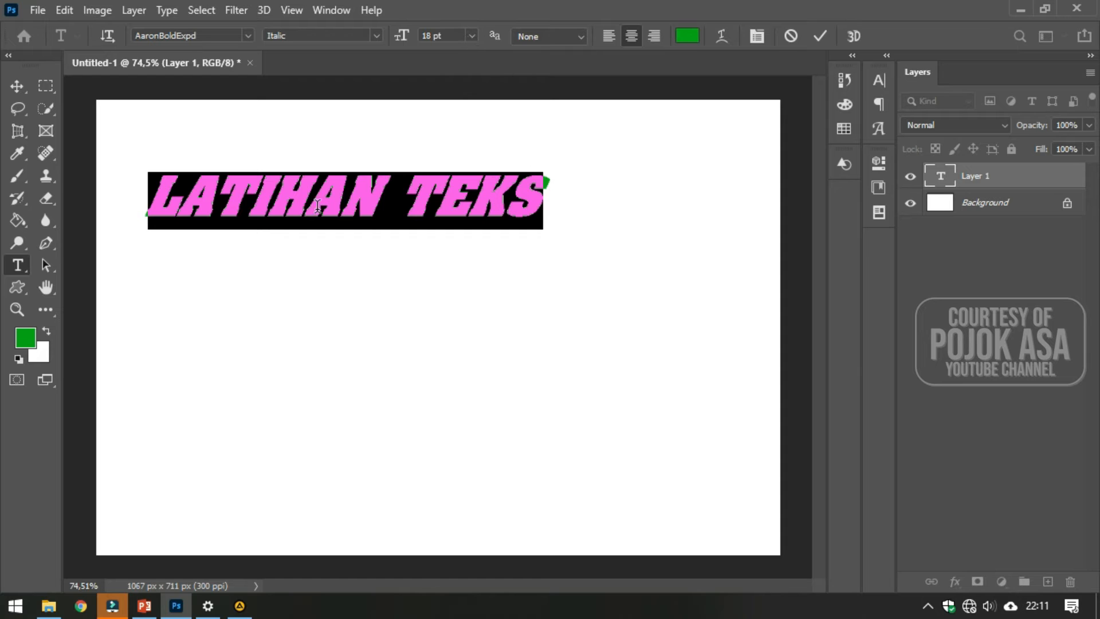
# Step: Set the selected text's size to 24 pt and reduce it to 20 pt
pyautogui.click(470, 36)
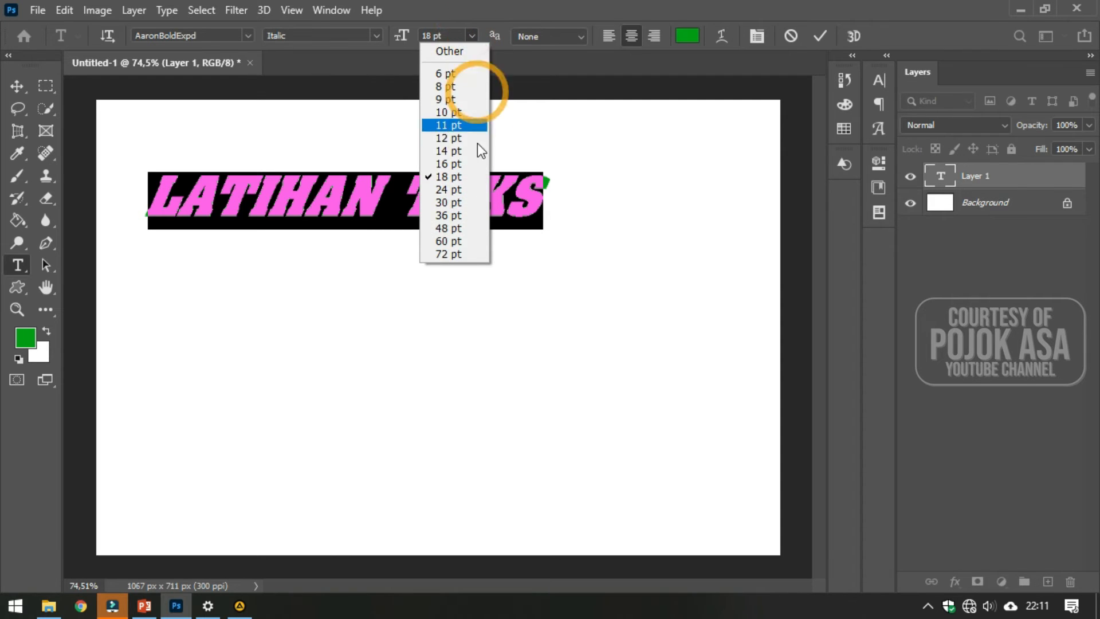
pyautogui.click(444, 189)
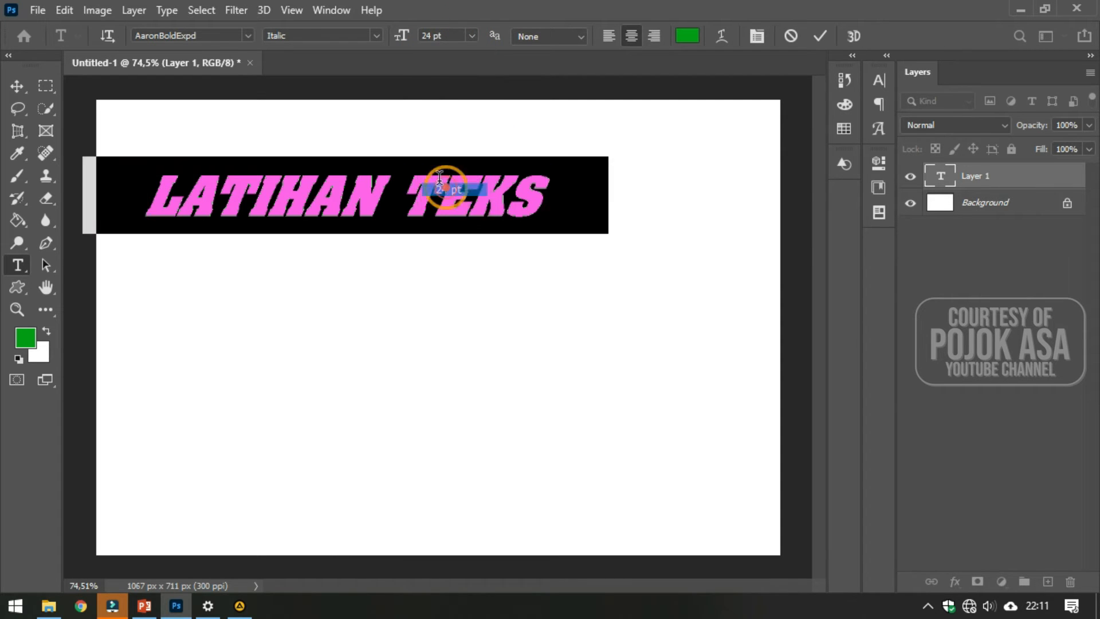
pyautogui.click(447, 37)
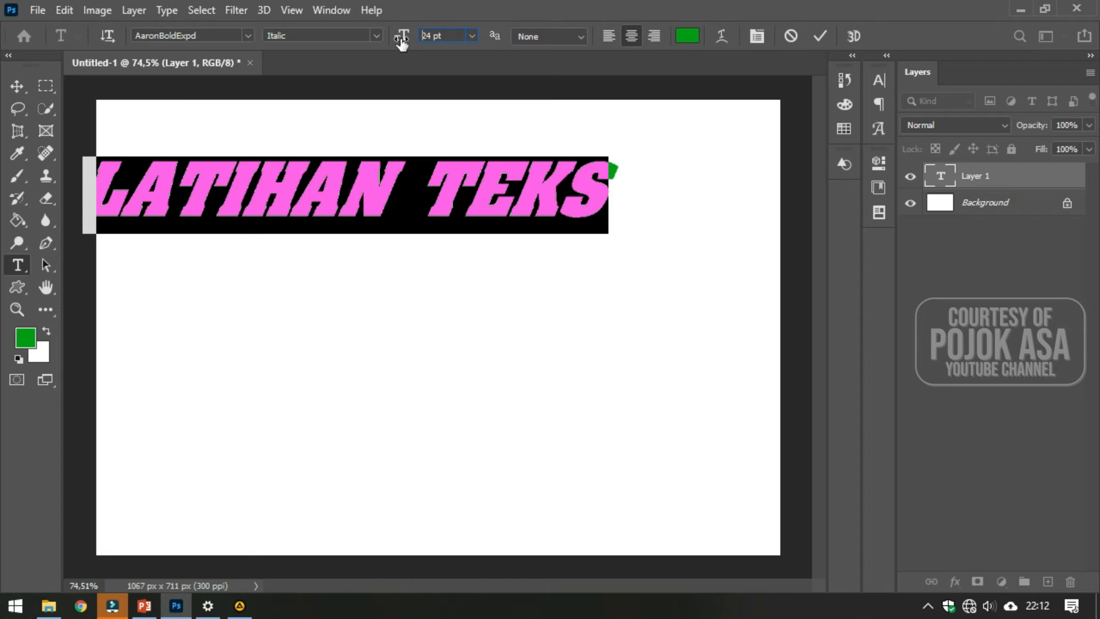
pyautogui.moveTo(402, 43)
pyautogui.mouseDown()
pyautogui.moveTo(388, 46)
pyautogui.moveTo(417, 46)
pyautogui.moveTo(397, 46)
pyautogui.mouseUp()
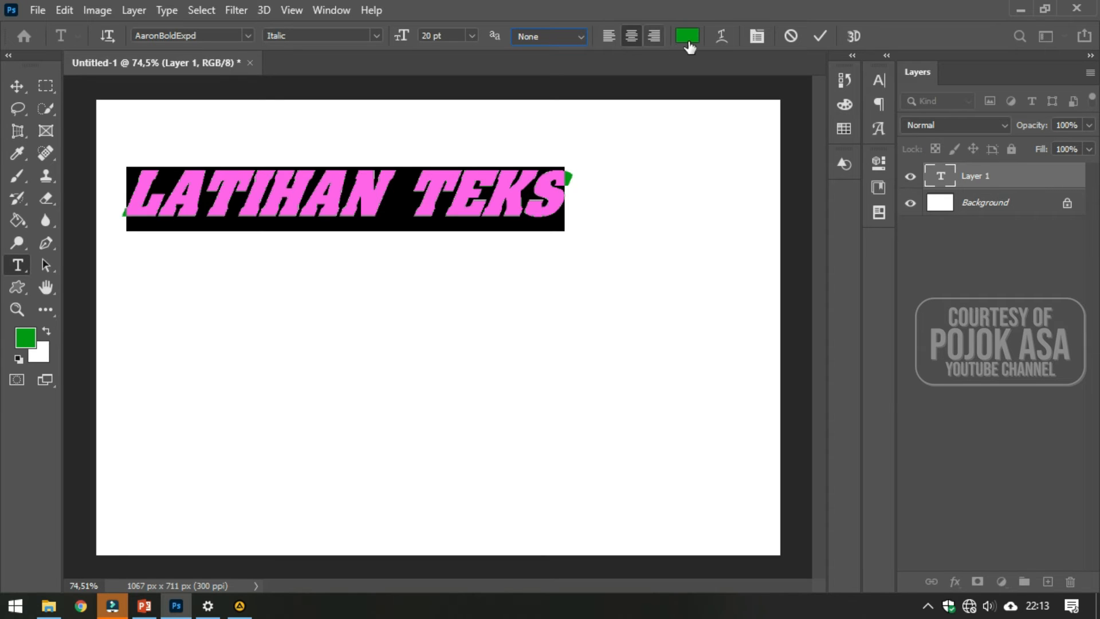
# Step: Recolor the entire LATIHAN TEKS text dark red (ab0505)
pyautogui.click(560, 200)
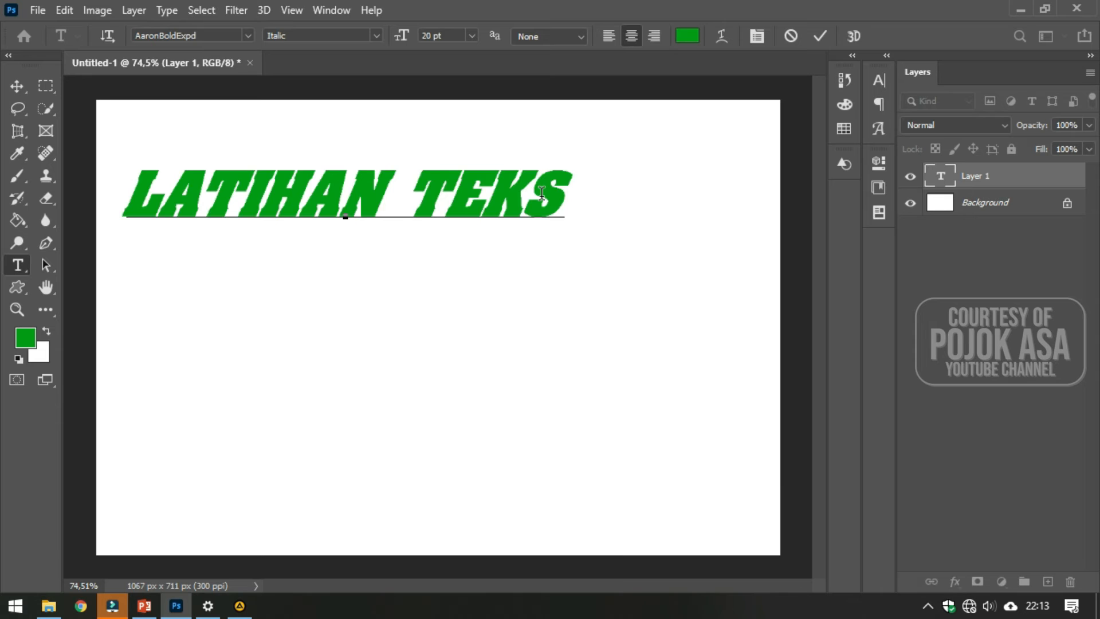
pyautogui.hotkey('ctrl', 'a')
pyautogui.click(681, 32)
pyautogui.moveTo(441, 235); pyautogui.dragTo(415, 225)
pyautogui.click(425, 148)
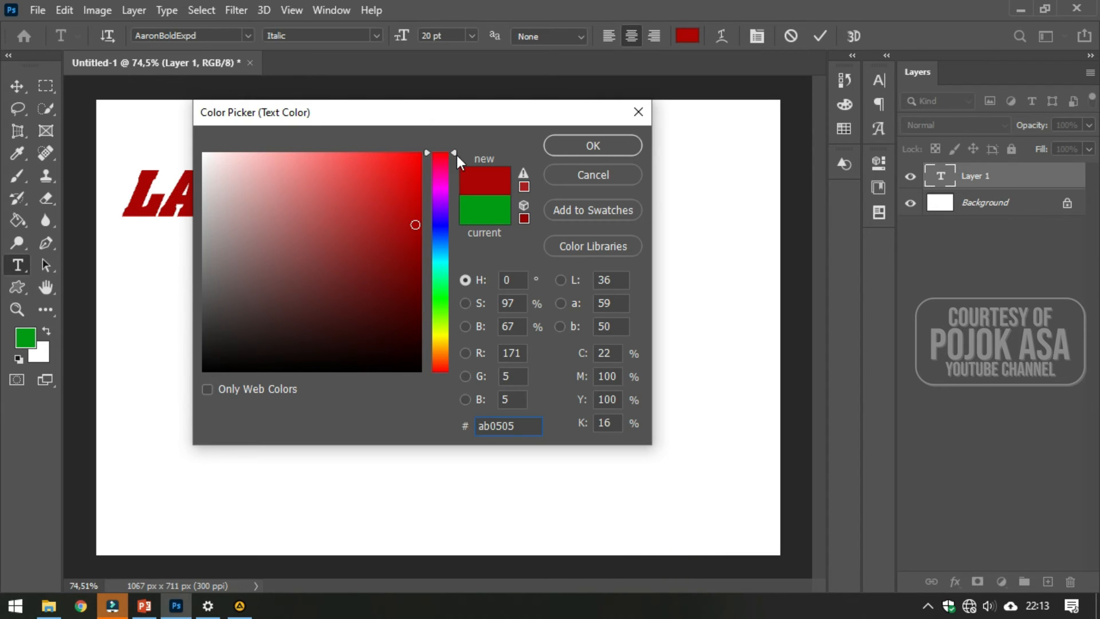
pyautogui.click(595, 145)
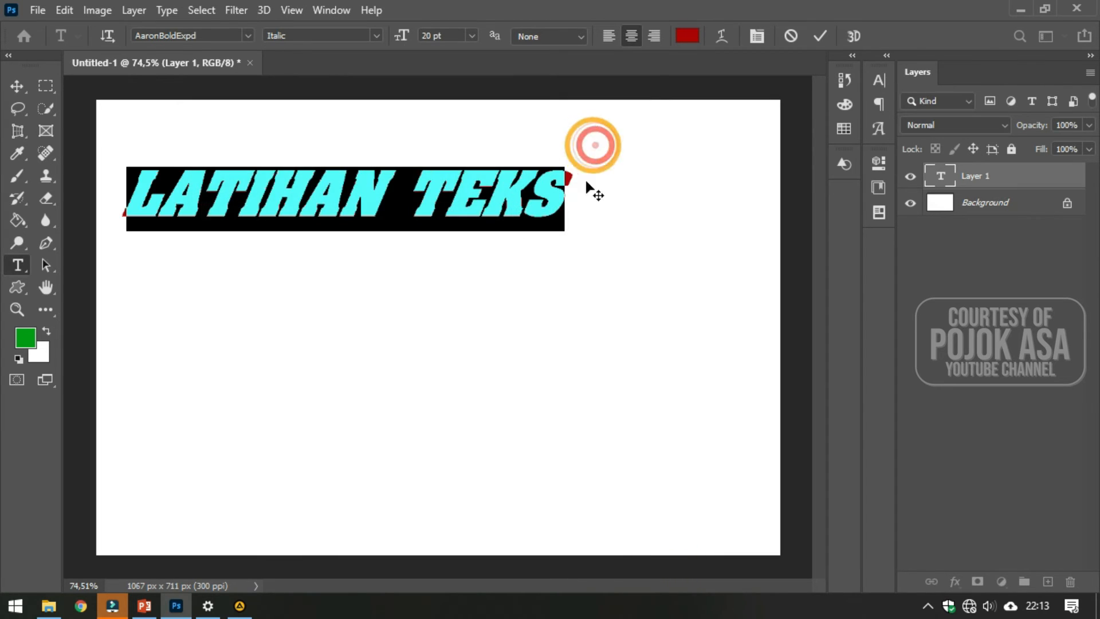
# Step: Commit the text edit and move the LATIHAN TEKS text slightly down and to the right
pyautogui.click(474, 207)
pyautogui.click(17, 86)
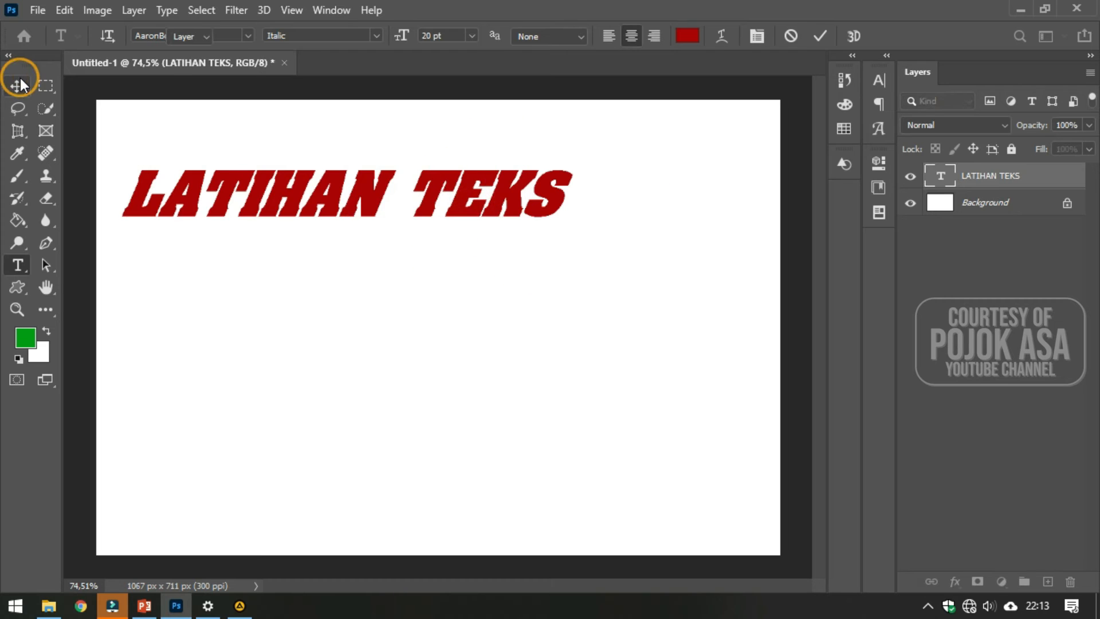
pyautogui.moveTo(470, 183)
pyautogui.mouseDown()
pyautogui.moveTo(485, 186)
pyautogui.moveTo(475, 187)
pyautogui.mouseUp()
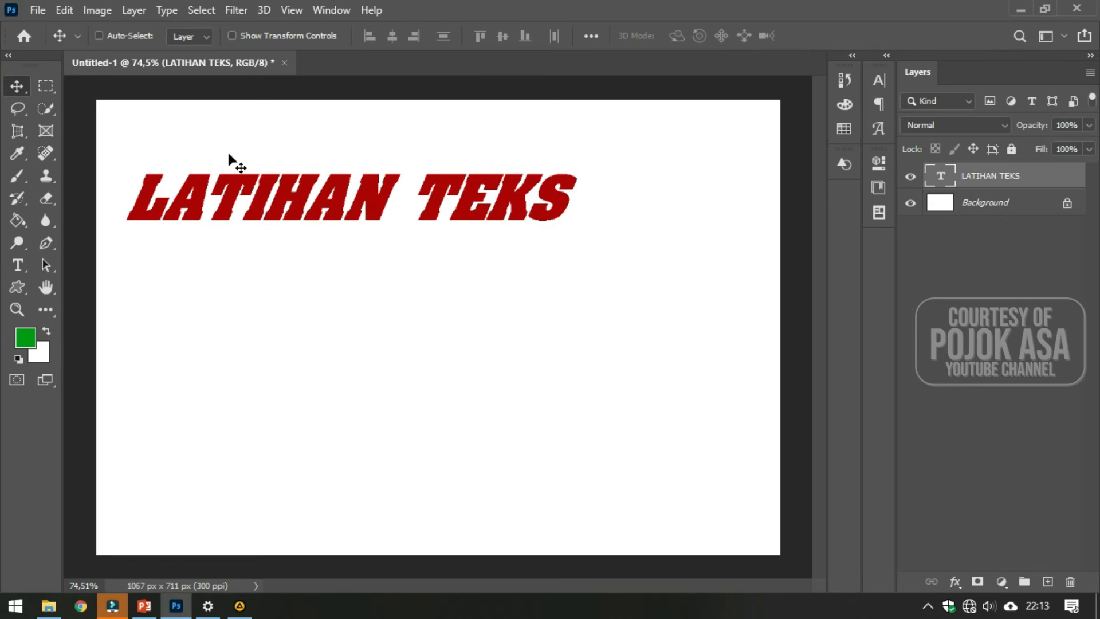
# Step: Reopen the LATIHAN TEKS text for editing and give it a horizontal Arc warp with +50% bend
pyautogui.doubleClick(280, 206)
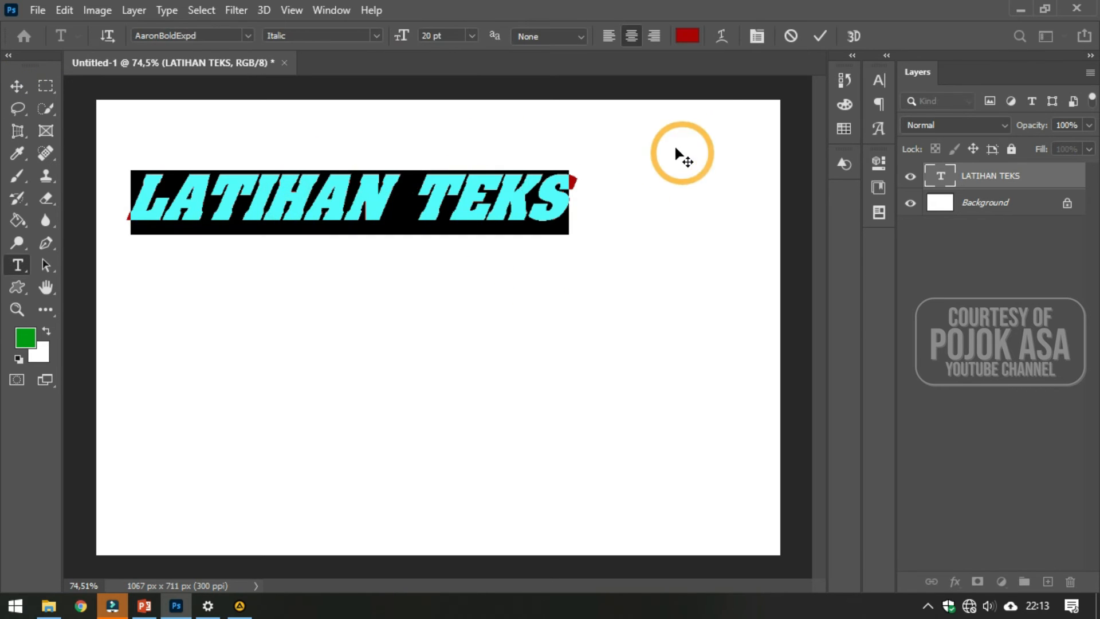
pyautogui.click(723, 43)
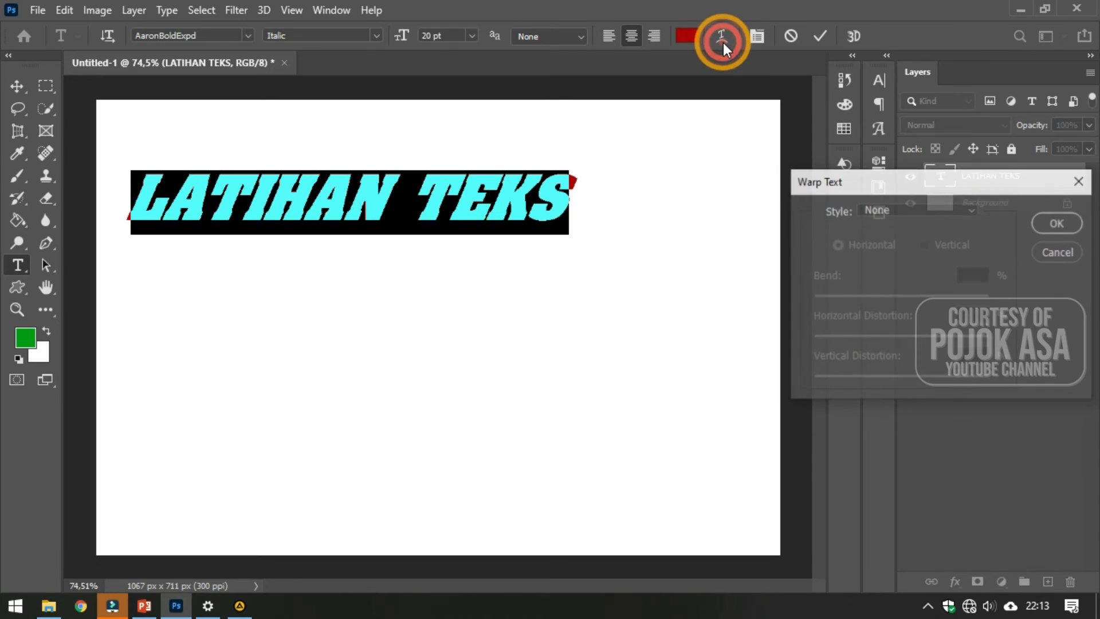
pyautogui.moveTo(919, 177); pyautogui.dragTo(564, 290)
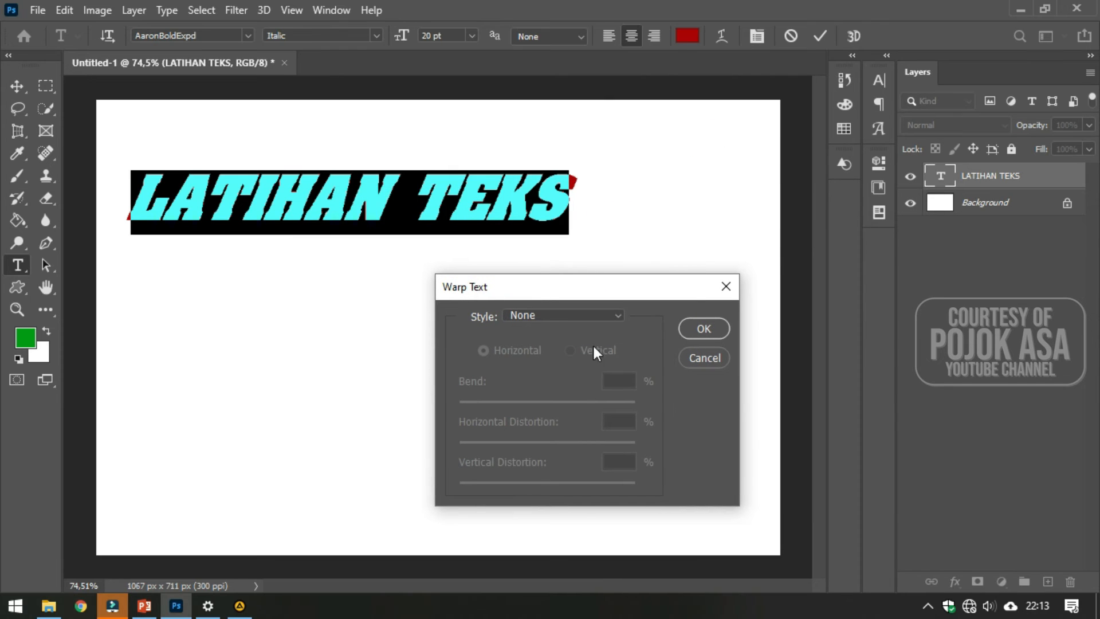
pyautogui.click(612, 318)
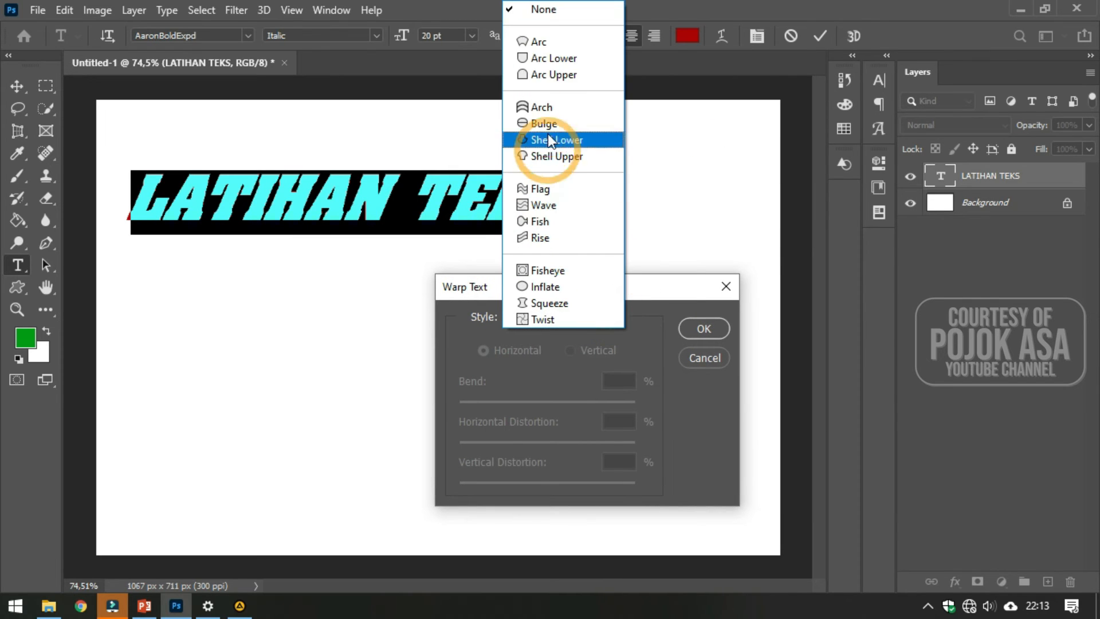
pyautogui.click(541, 44)
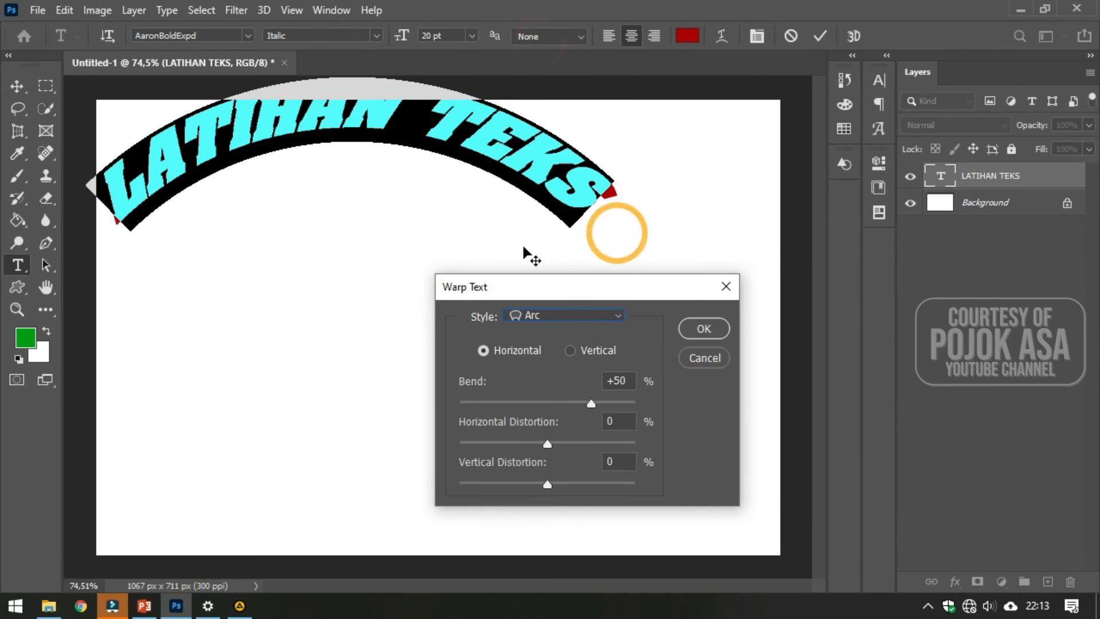
# Step: Try the Flag and Twist warp styles on the LATIHAN TEKS text
pyautogui.click(546, 317)
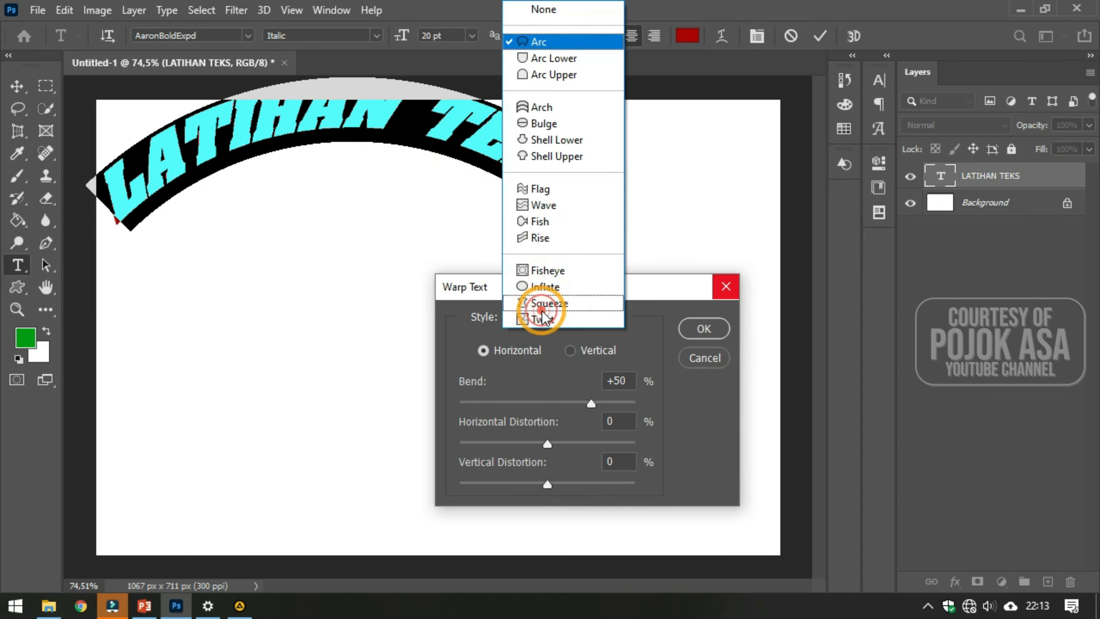
pyautogui.click(549, 195)
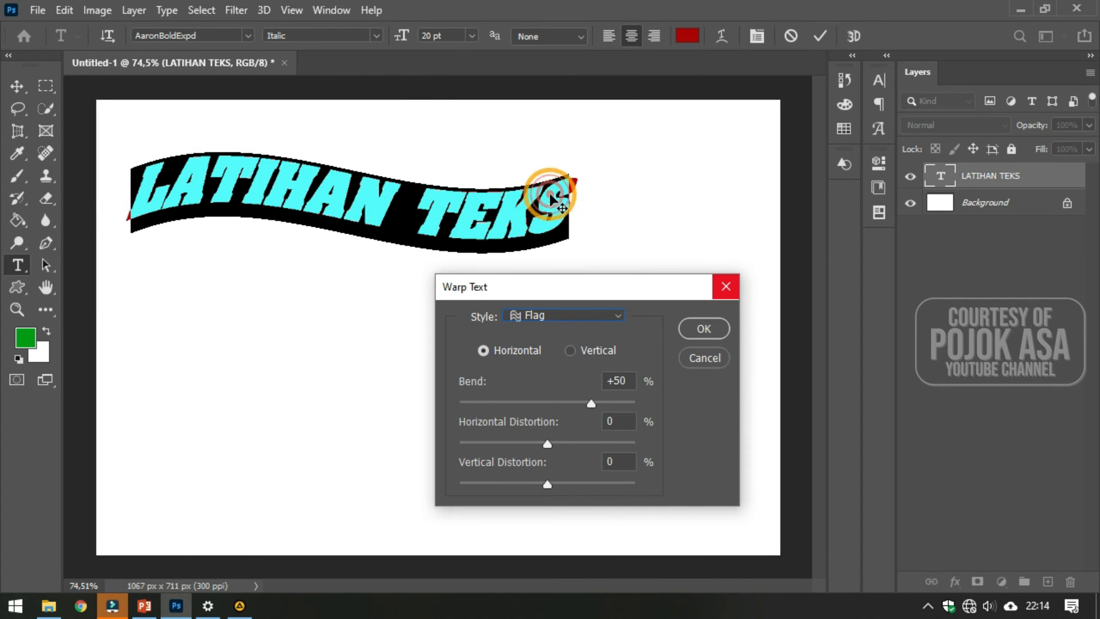
pyautogui.click(543, 318)
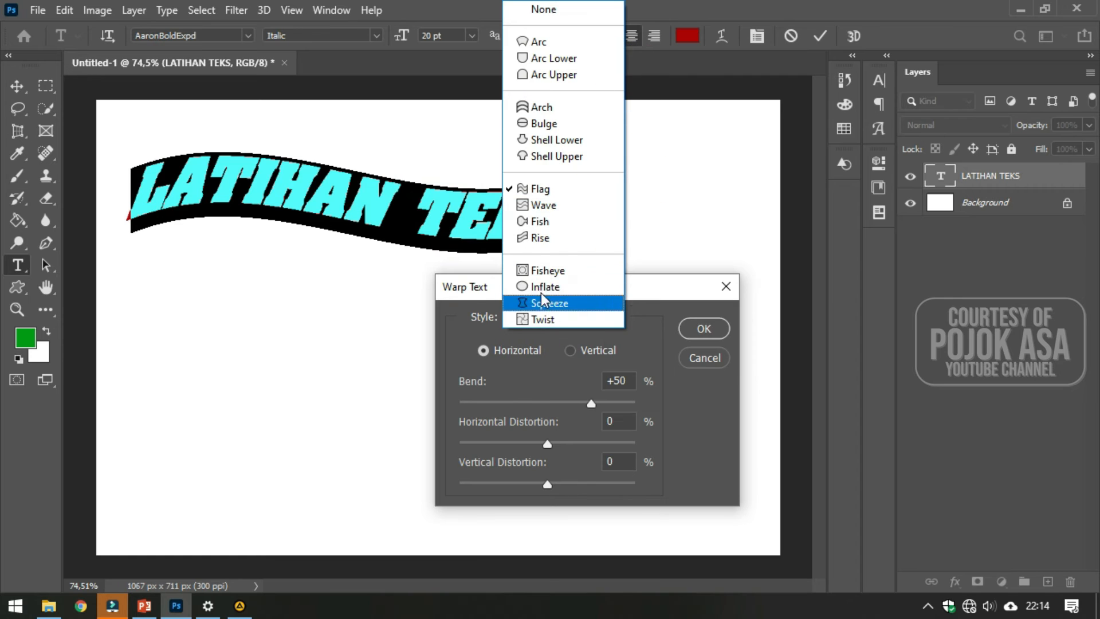
pyautogui.click(548, 316)
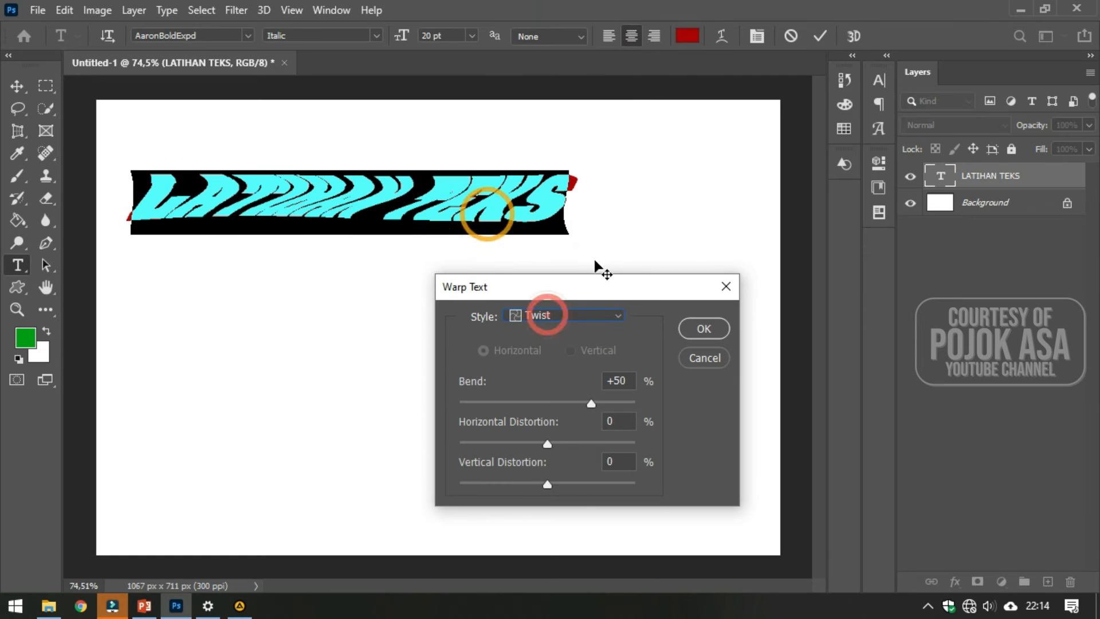
# Step: Apply a horizontal Flag warp with -66% bend to the LATIHAN TEKS text
pyautogui.click(541, 314)
pyautogui.click(541, 185)
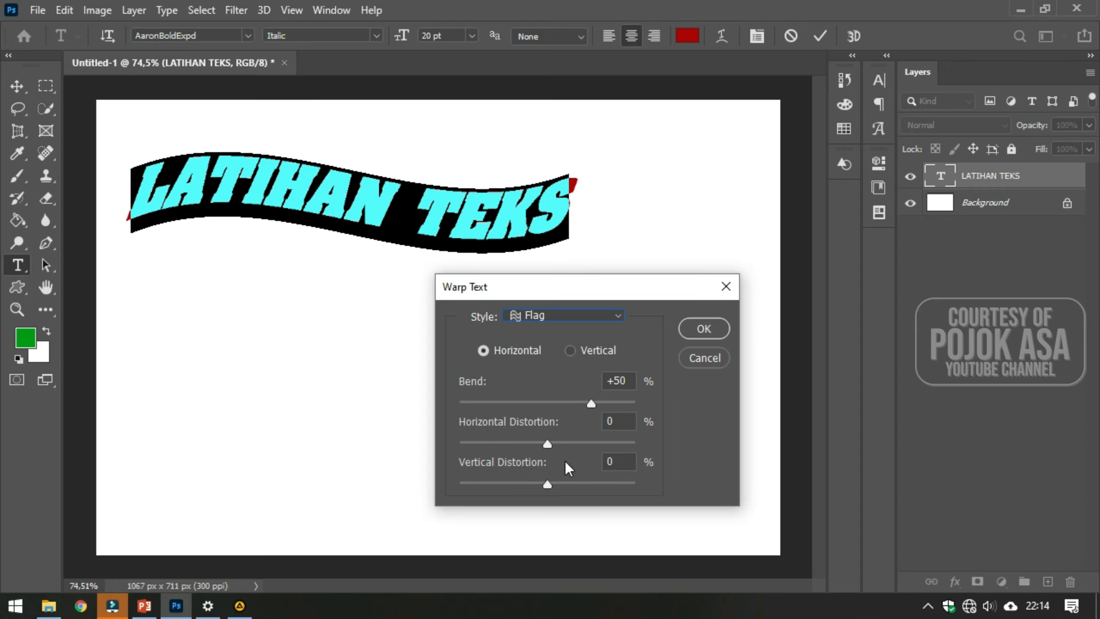
pyautogui.moveTo(590, 404); pyautogui.dragTo(489, 401)
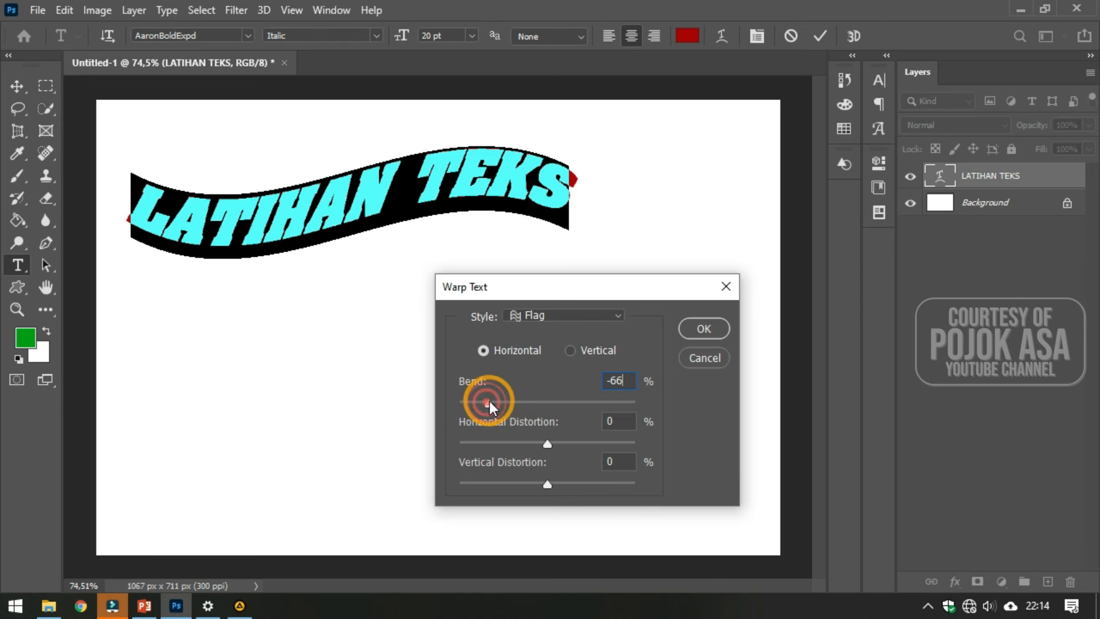
pyautogui.moveTo(581, 290)
pyautogui.mouseDown()
pyautogui.moveTo(545, 238)
pyautogui.moveTo(578, 279)
pyautogui.mouseUp()
pyautogui.click(706, 320)
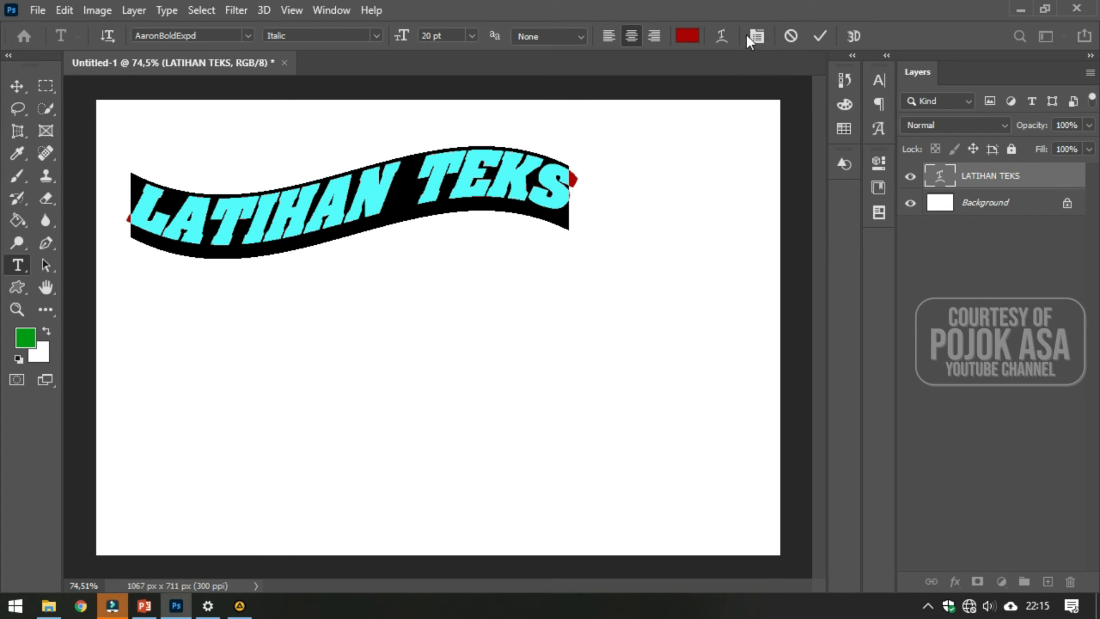
# Step: Review the Character settings of the warped text and collapse them again
pyautogui.click(758, 35)
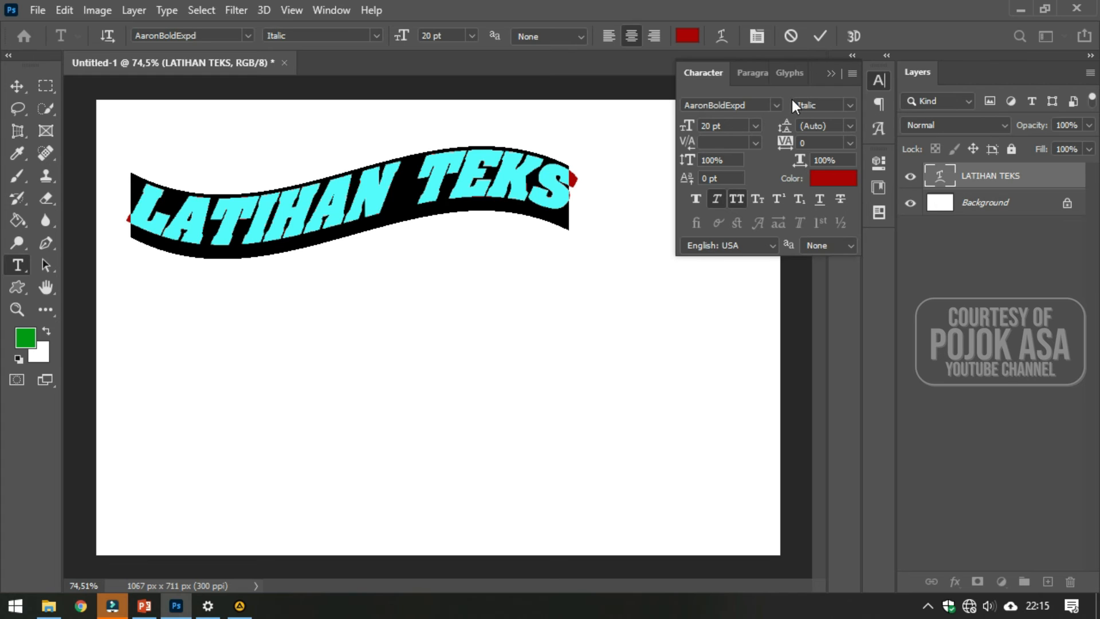
pyautogui.click(830, 74)
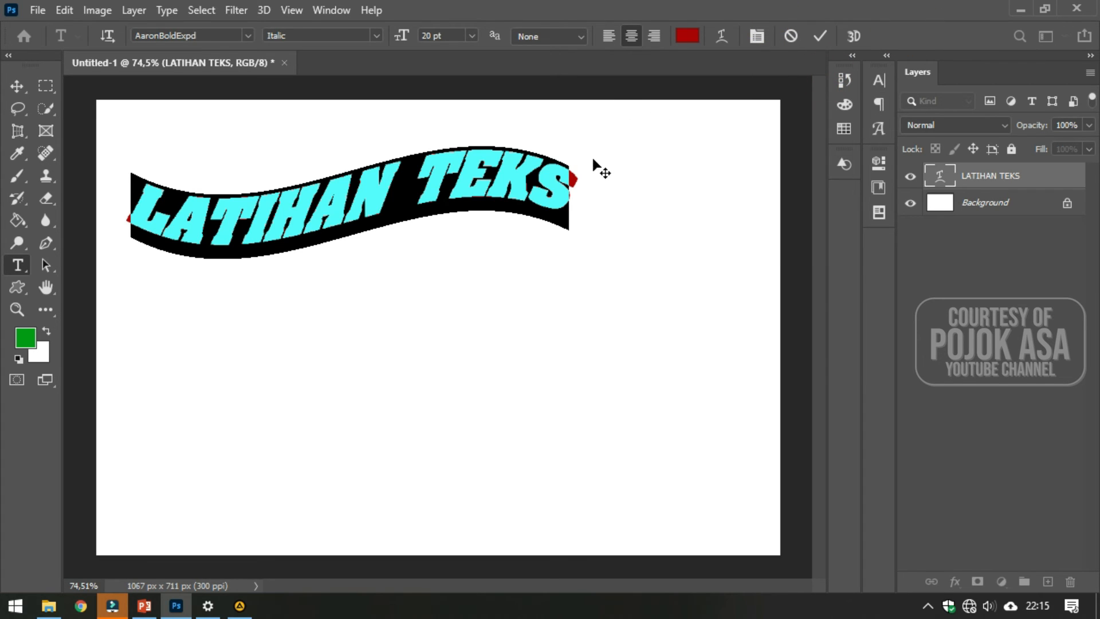
# Step: Commit the text edit and move the warped LATIHAN TEKS text slightly down and further to the right
pyautogui.click(17, 86)
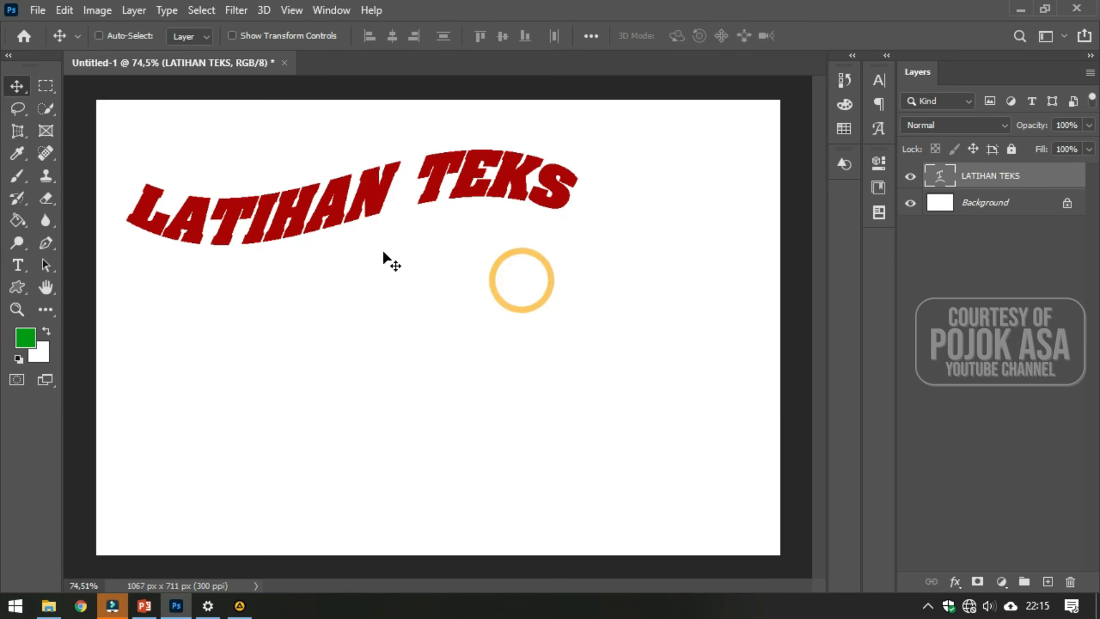
pyautogui.moveTo(338, 183); pyautogui.dragTo(382, 202)
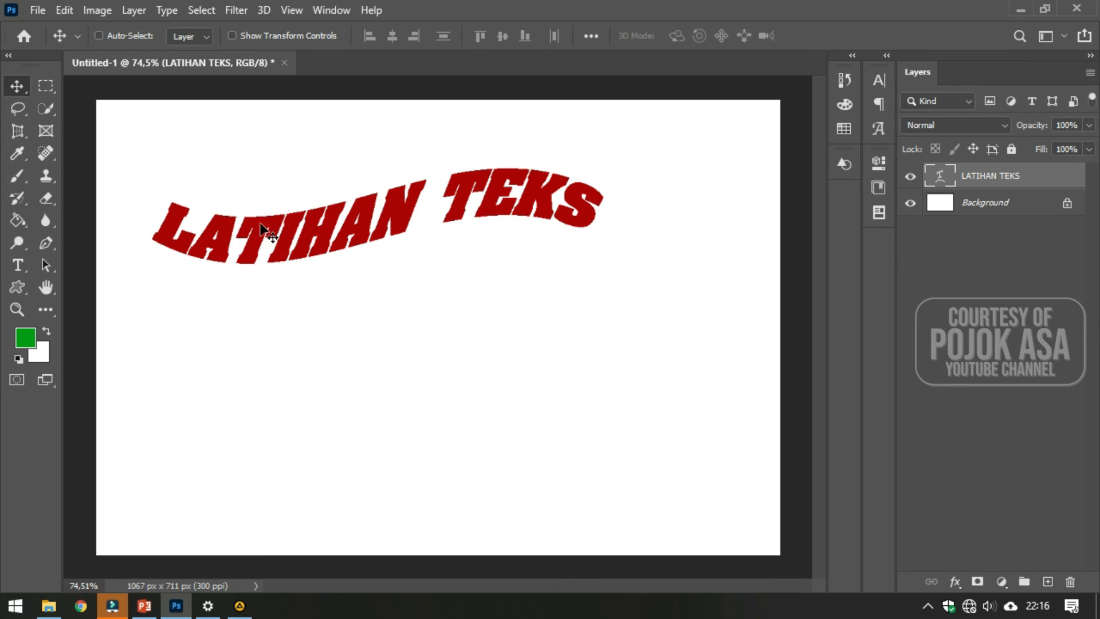
pyautogui.moveTo(272, 230); pyautogui.dragTo(333, 230)
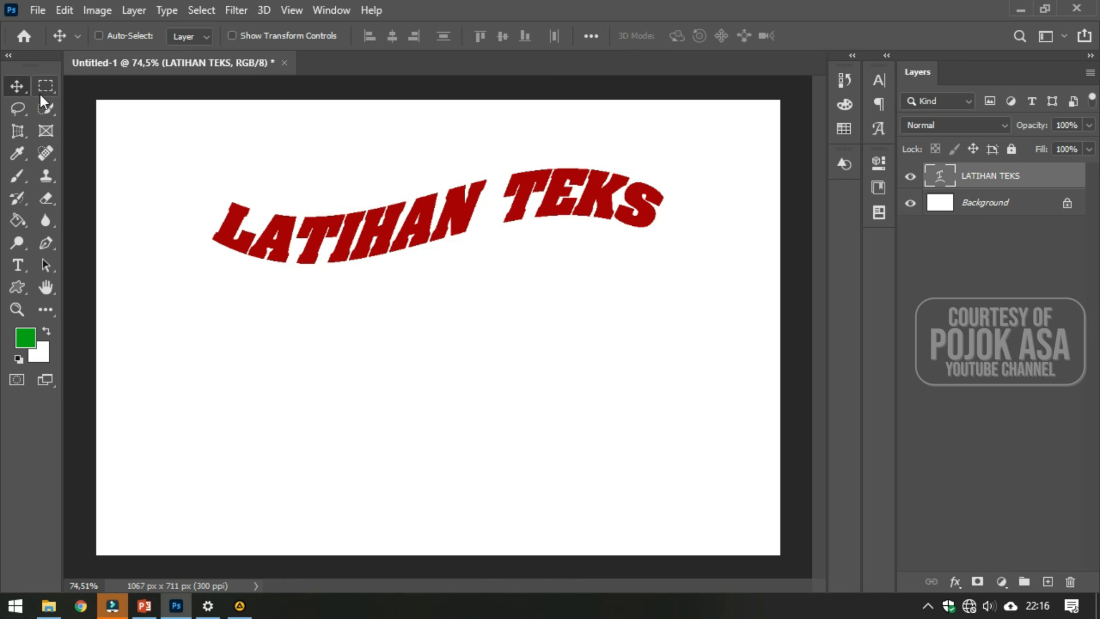
# Step: Reopen the warped LATIHAN TEKS text for editing, select all its characters and leave the edit
pyautogui.click(18, 265)
pyautogui.click(410, 212)
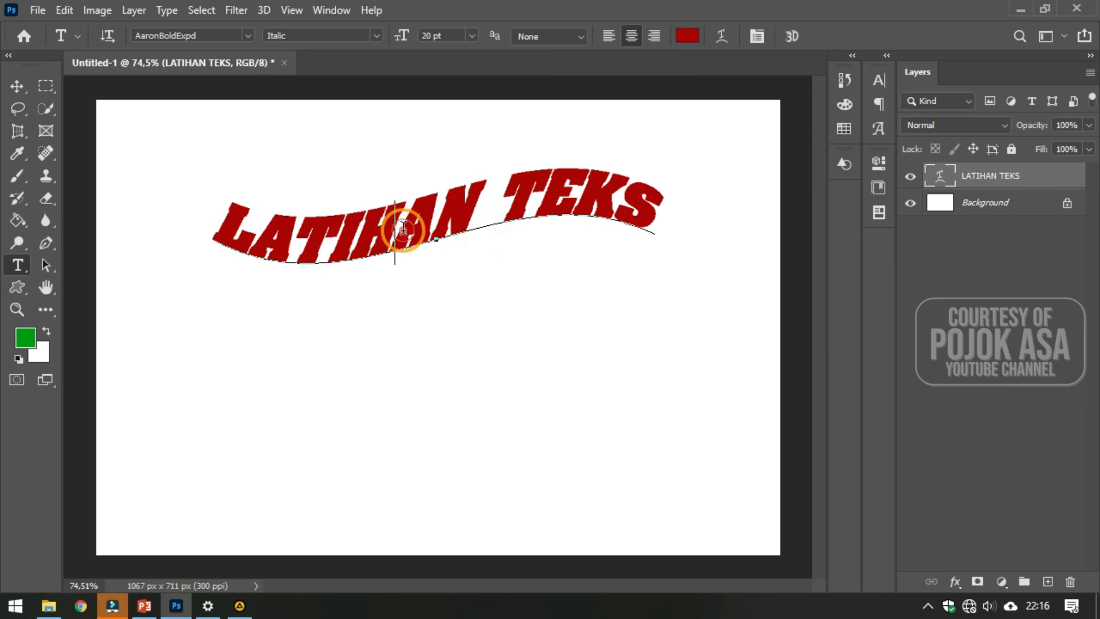
pyautogui.moveTo(235, 230); pyautogui.dragTo(633, 226)
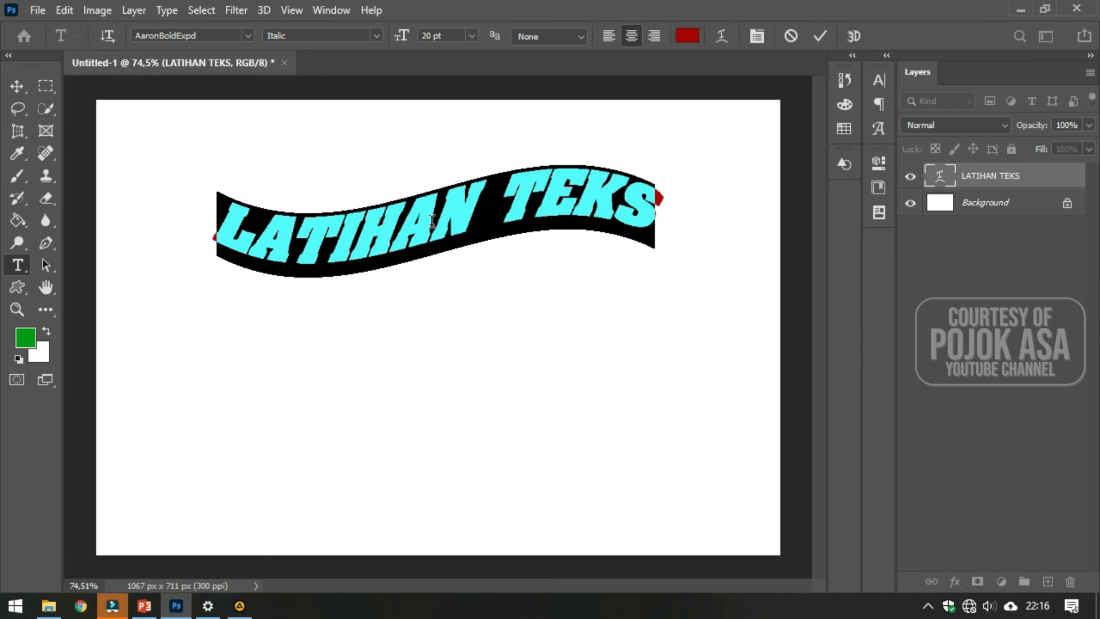
pyautogui.click(88, 284)
# Step: Move the LATIHAN TEKS text slightly up on the canvas
pyautogui.press('v')
pyautogui.moveTo(549, 193); pyautogui.dragTo(549, 177)
pyautogui.click(314, 259)
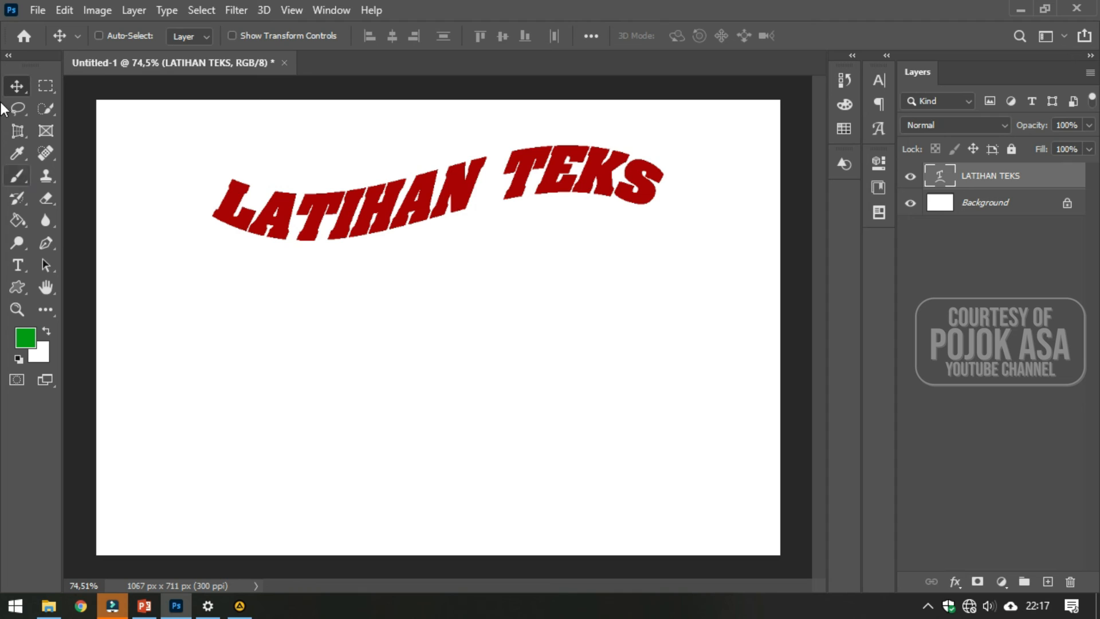
# Step: Create a new vertical text reading TEKS with the Vertical Type tool, over the right part of the curved text
pyautogui.click(21, 264)
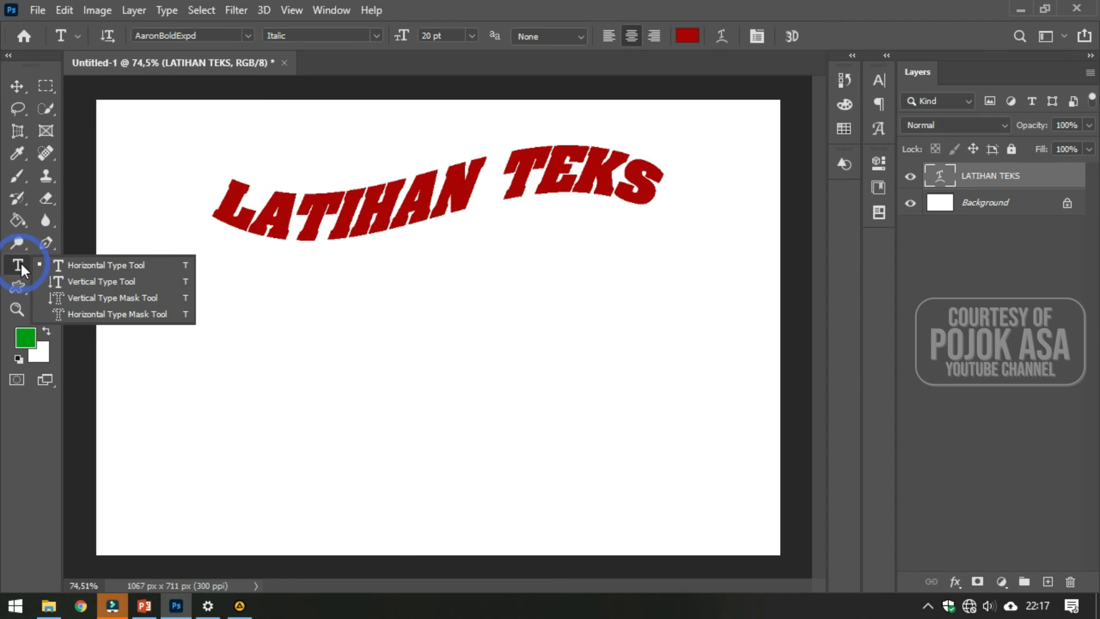
pyautogui.click(125, 284)
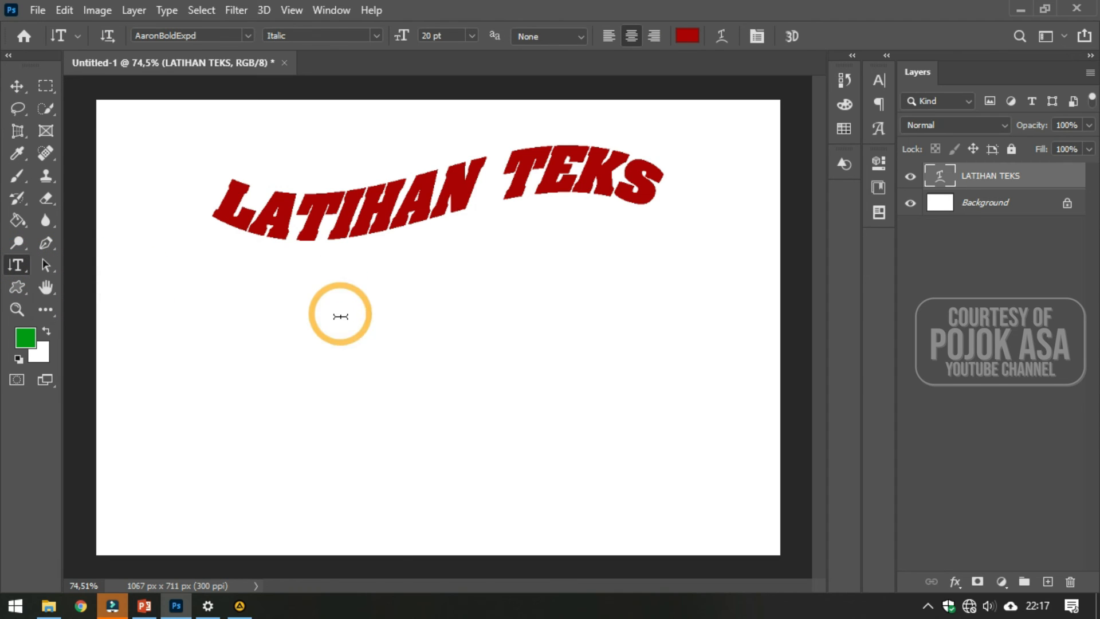
pyautogui.click(574, 242)
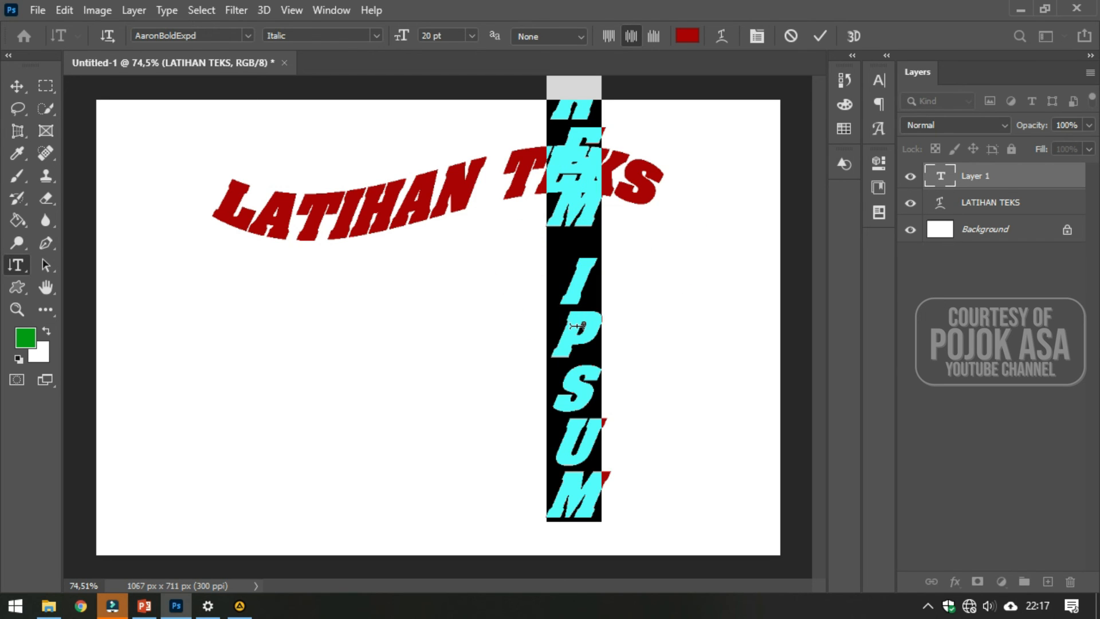
pyautogui.write('TEKS')
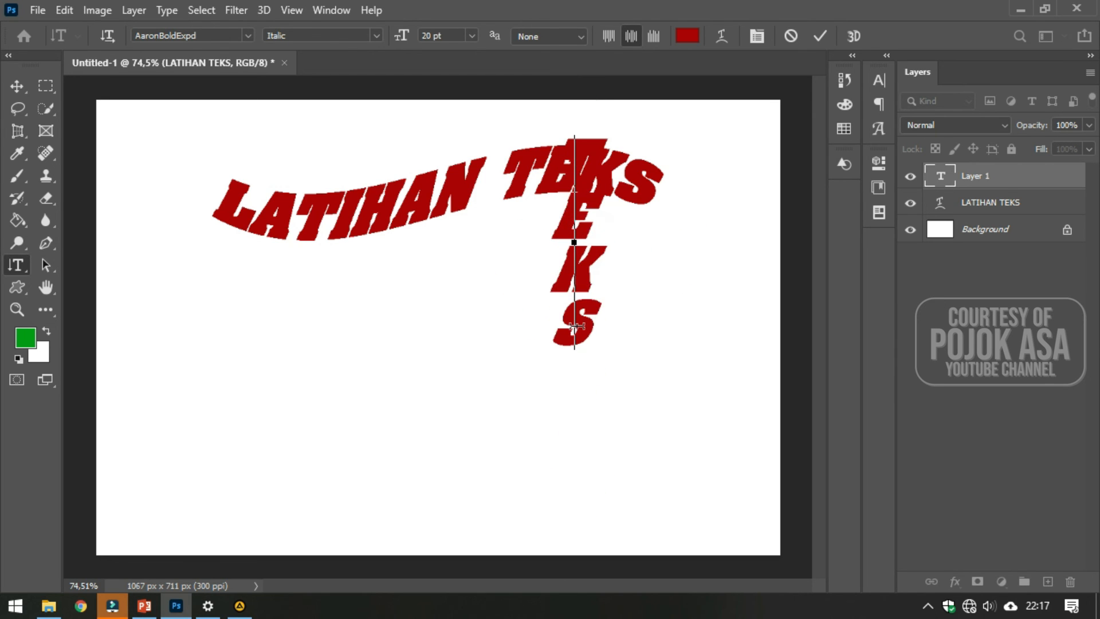
# Step: Commit the vertical TEKS text and move it below the end of the curved LATIHAN TEKS text
pyautogui.click(16, 86)
pyautogui.click(575, 261)
pyautogui.moveTo(575, 261); pyautogui.dragTo(599, 355)
# Step: Reopen the vertical TEKS text for editing with all its characters selected and exit the edit
pyautogui.doubleClick(602, 332)
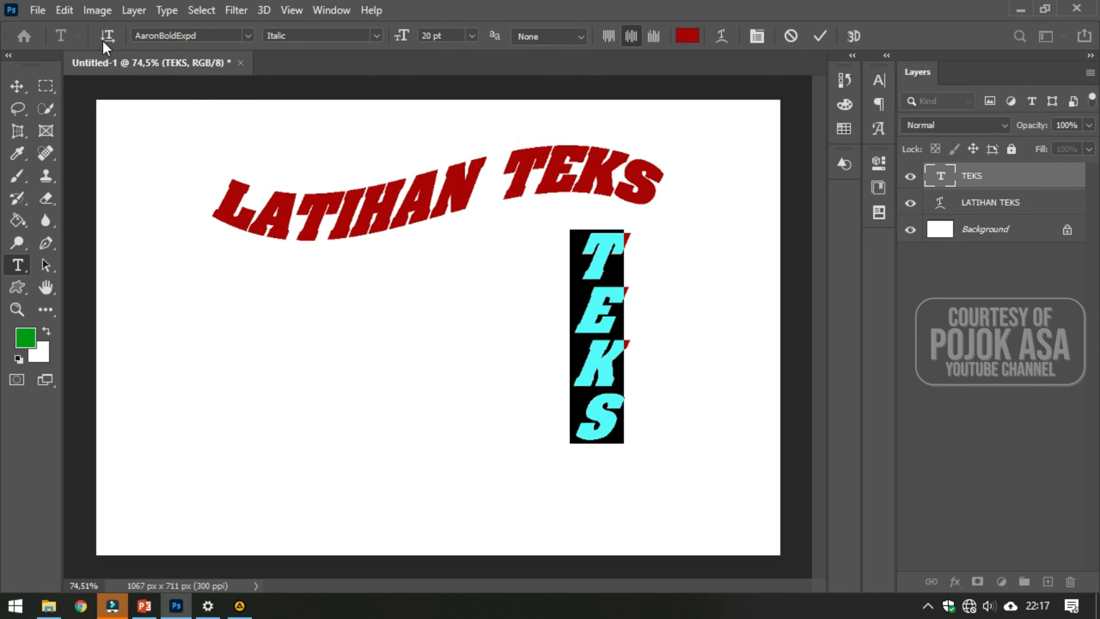
pyautogui.click(17, 85)
pyautogui.click(438, 309)
pyautogui.click(387, 361)
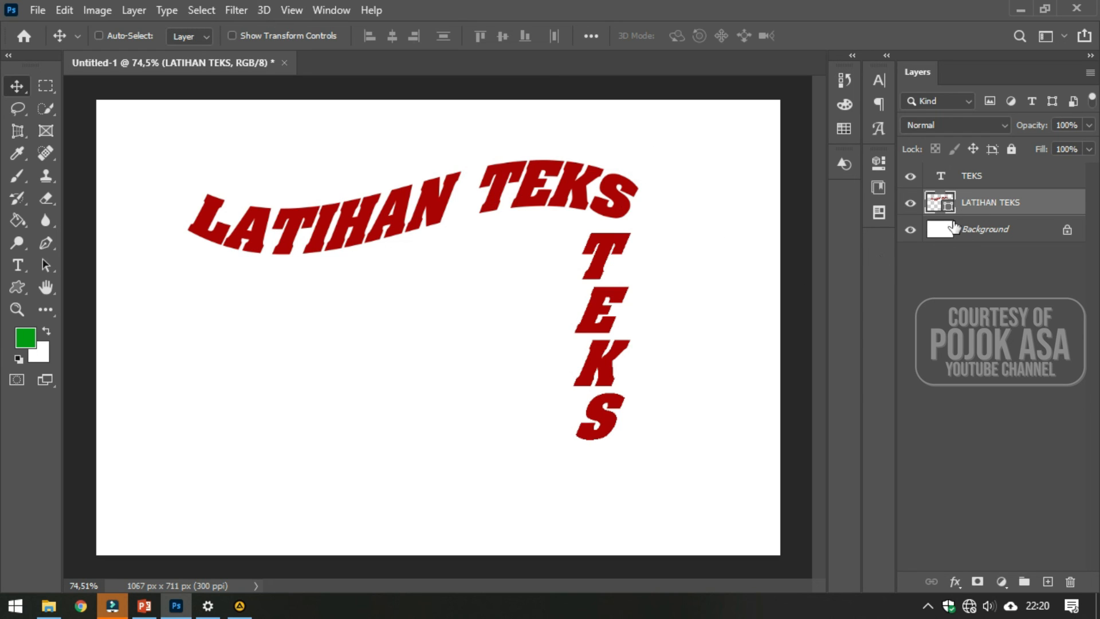
# Step: Move the curved LATIHAN TEKS layer slightly up and to the right
pyautogui.click(581, 194)
pyautogui.moveTo(581, 195); pyautogui.dragTo(595, 188)
pyautogui.press('ctrl')
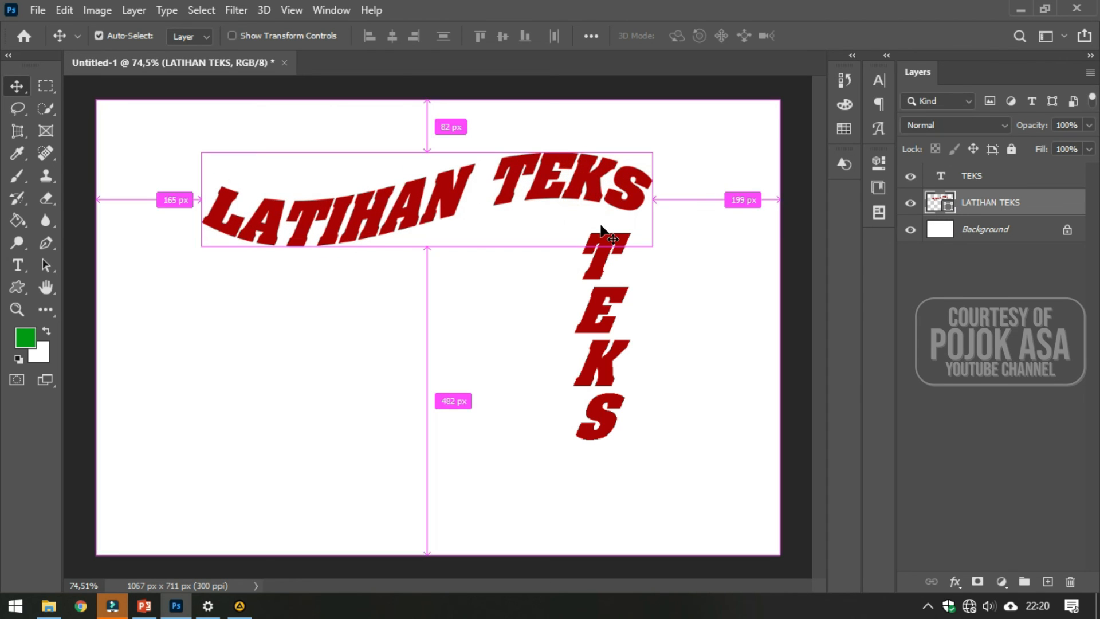
# Step: Enlarge the LATIHAN TEKS layer proportionally to about 138% with Free Transform and reposition it across the upper part of the canvas
pyautogui.hotkey('ctrl', 't')
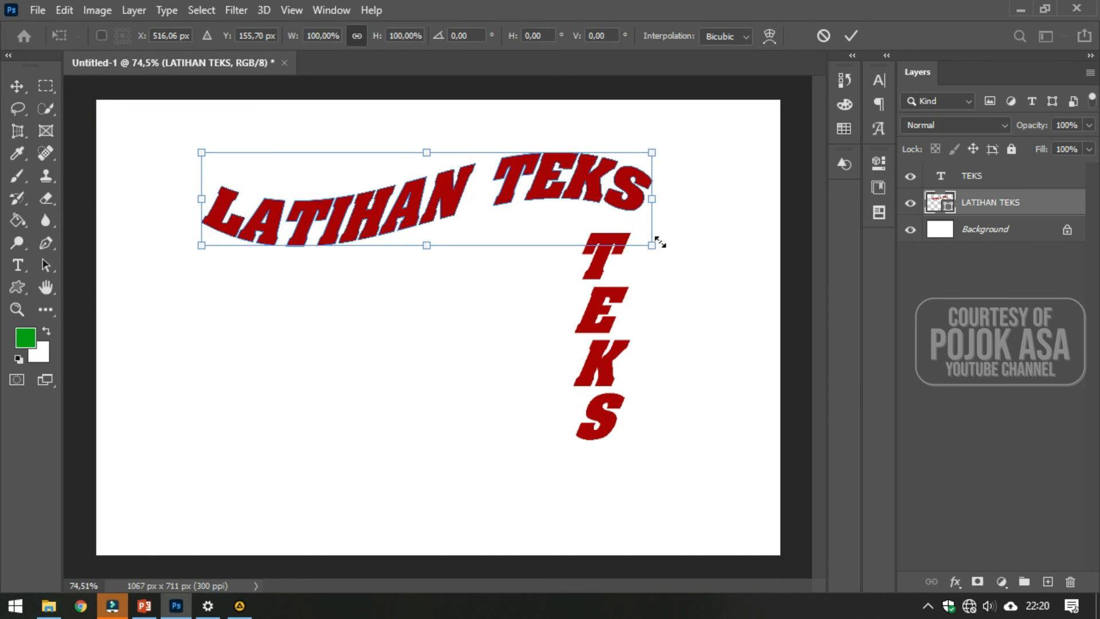
pyautogui.moveTo(653, 243); pyautogui.dragTo(732, 319)
pyautogui.hotkey('ctrl', 'z')
pyautogui.moveTo(652, 245); pyautogui.dragTo(738, 326)
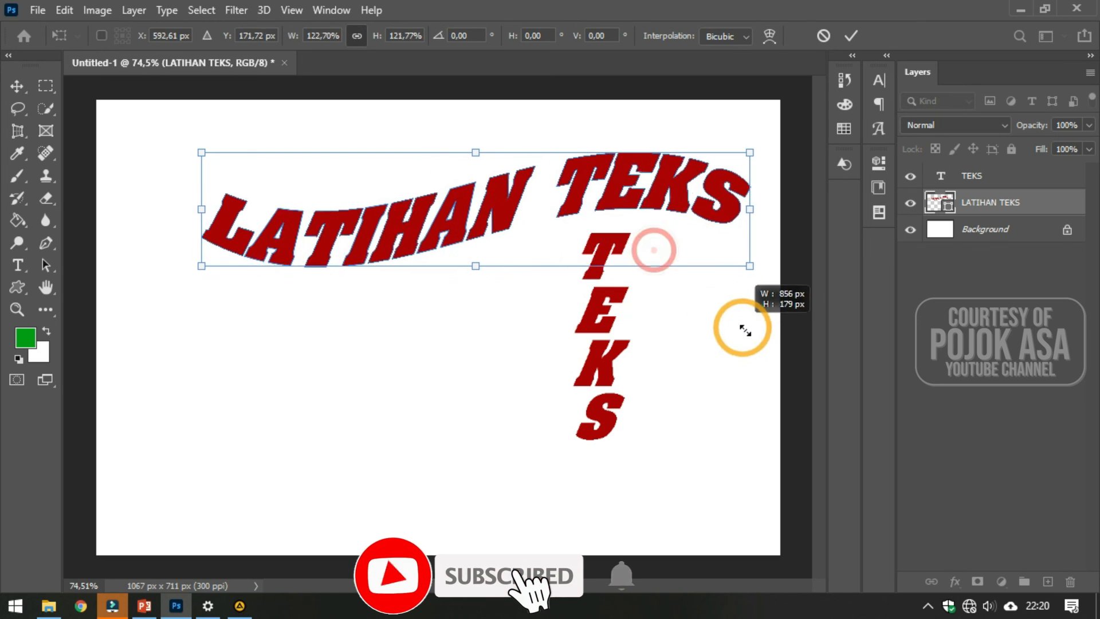
pyautogui.moveTo(453, 219); pyautogui.dragTo(414, 201)
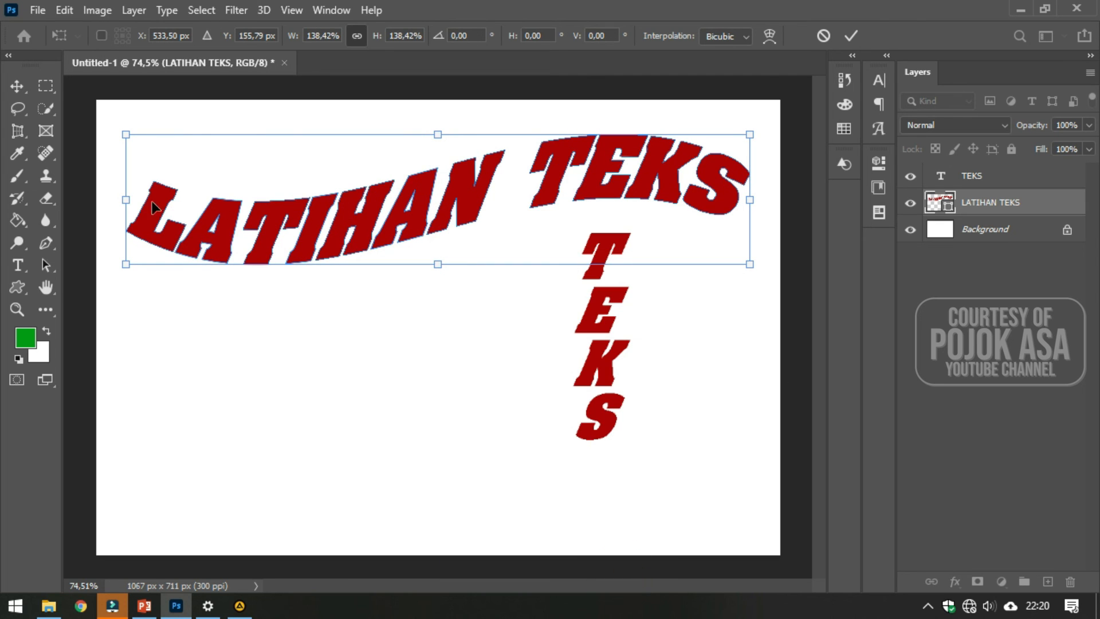
pyautogui.click(17, 87)
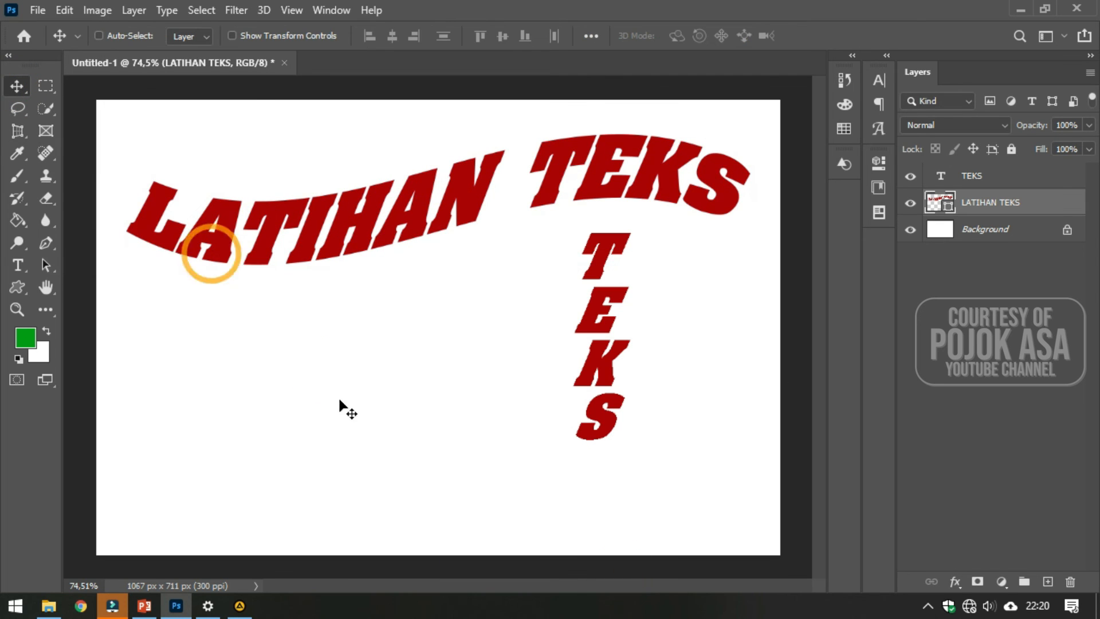